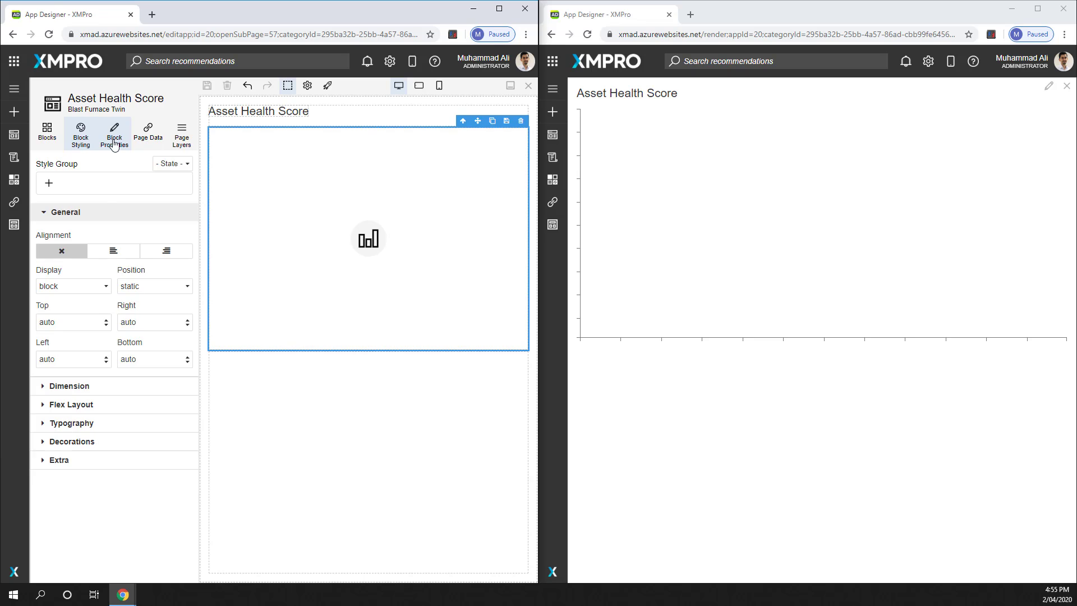
Set the chart block's data source to Sensor Values
{"action": "left_click", "coordinate": [114, 142]}
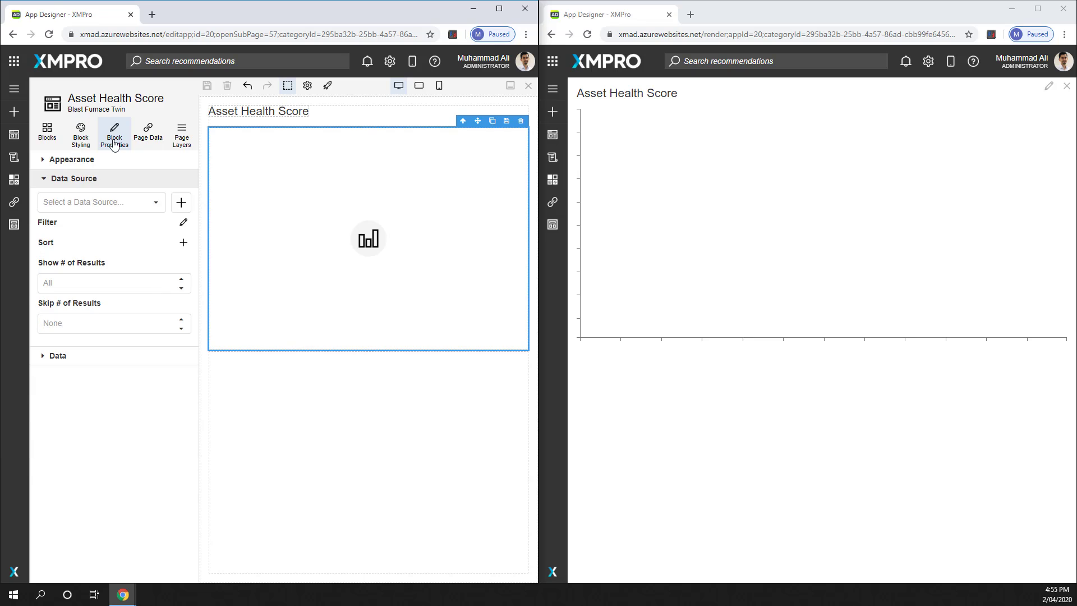
{"action": "left_click", "coordinate": [83, 178]}
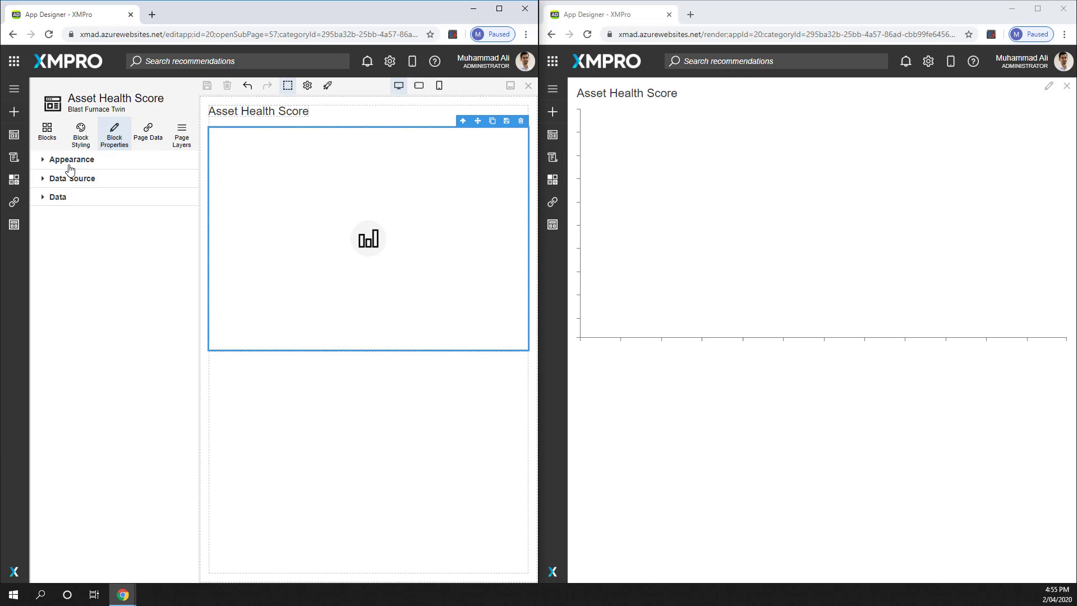
{"action": "left_click", "coordinate": [44, 179]}
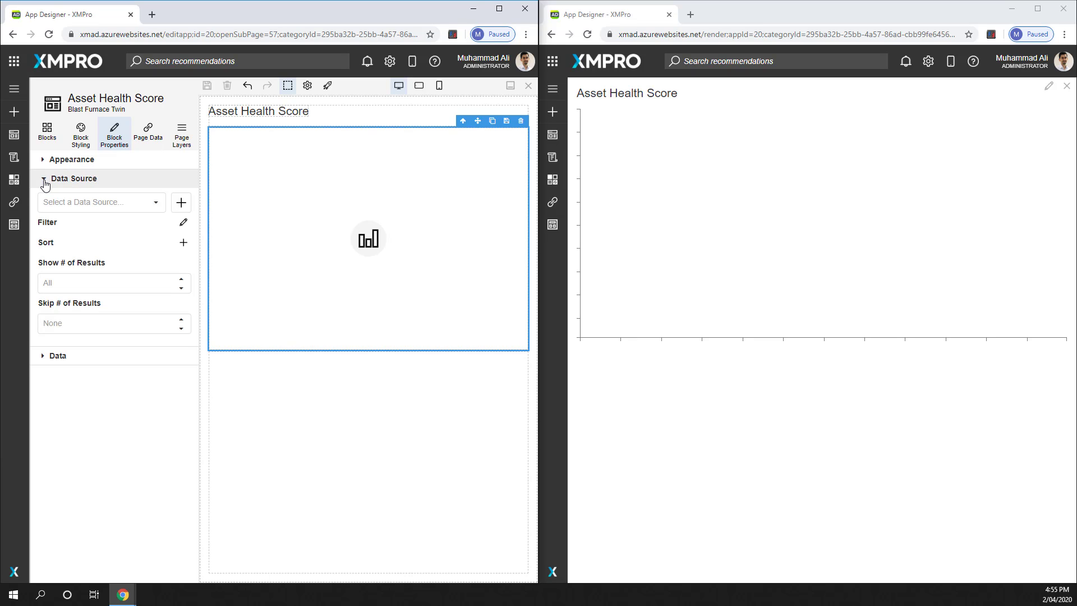
{"action": "left_click", "coordinate": [155, 203]}
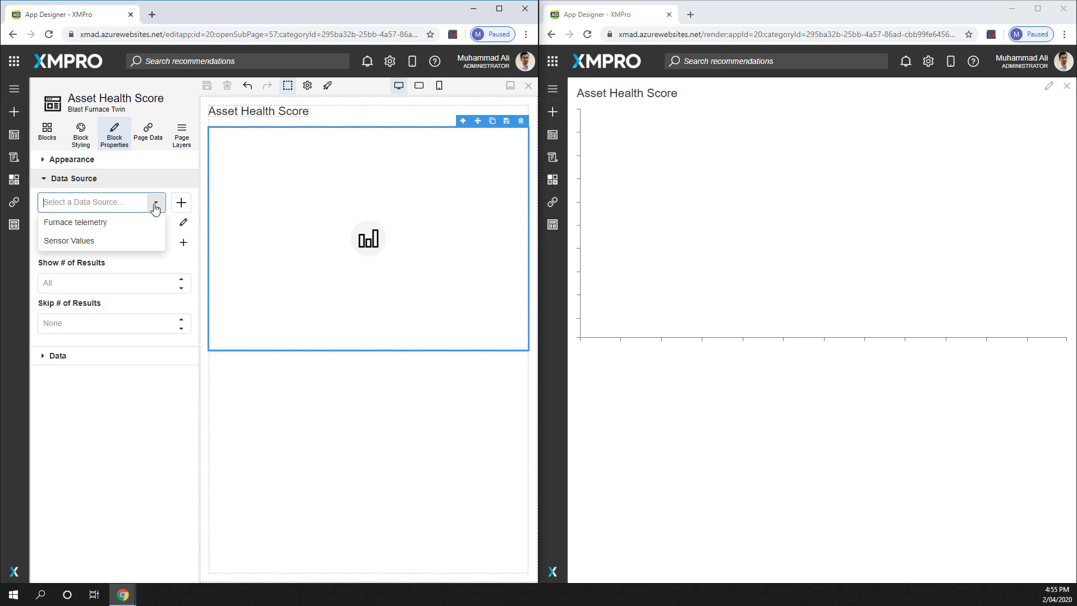
{"action": "left_click", "coordinate": [99, 243]}
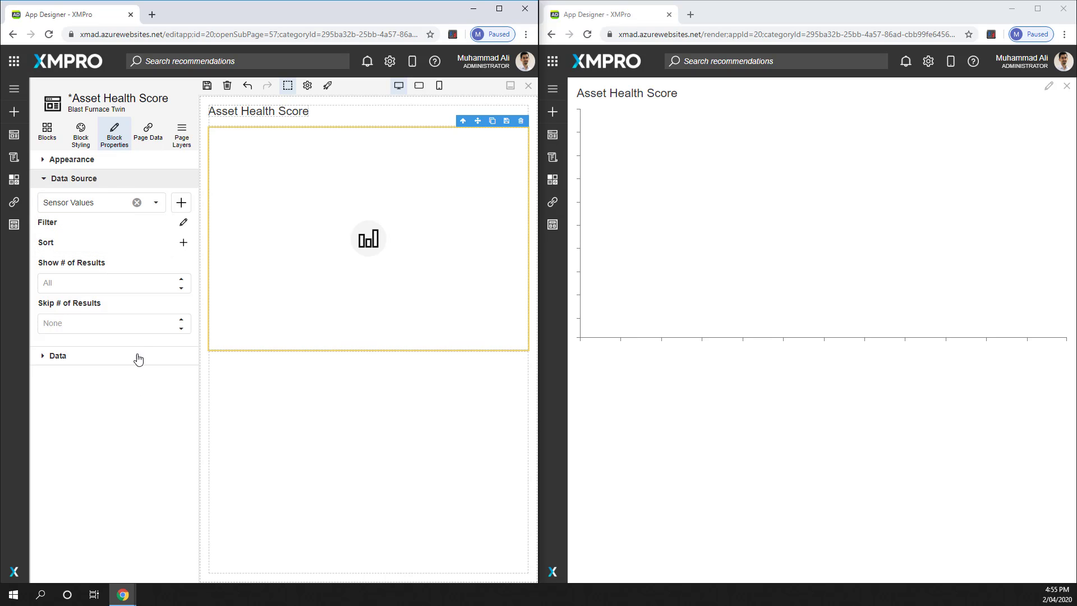
Add a new data series to the chart and name it Temperature
{"action": "left_click", "coordinate": [45, 181]}
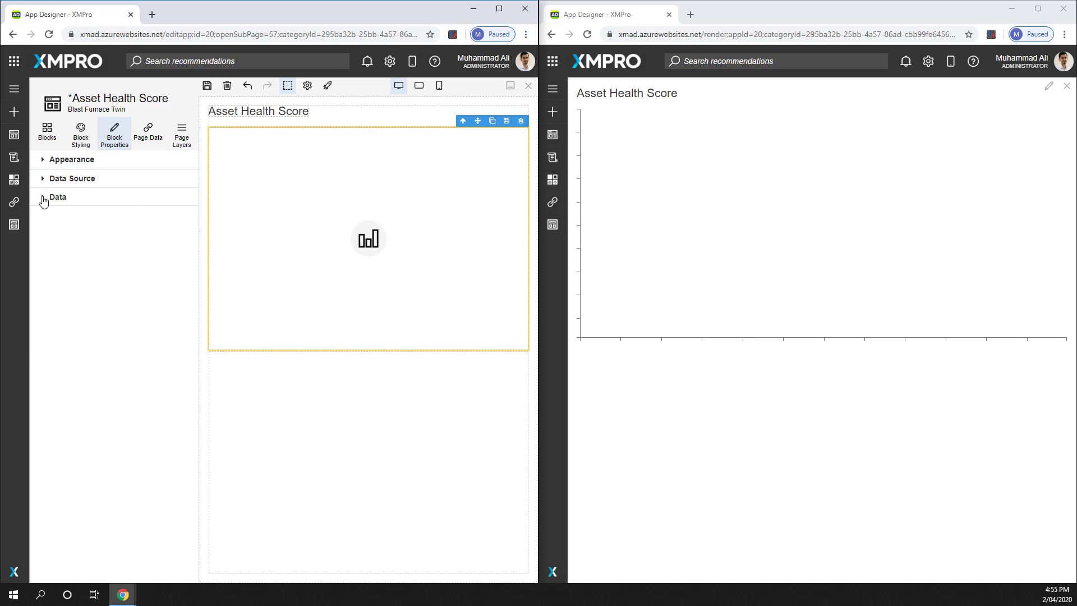
{"action": "left_click", "coordinate": [44, 197]}
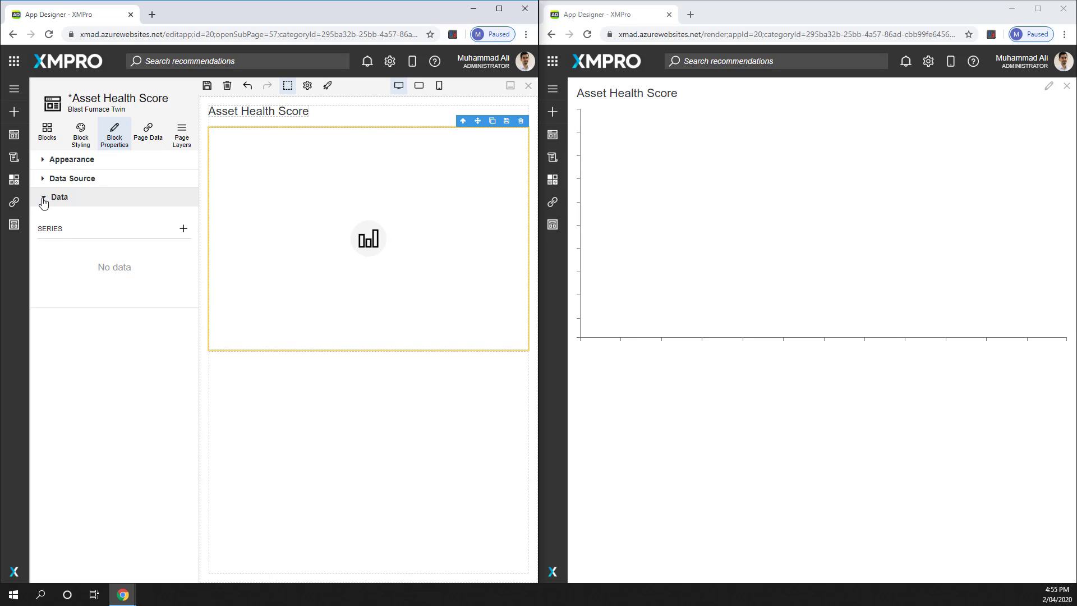
{"action": "left_click", "coordinate": [182, 229]}
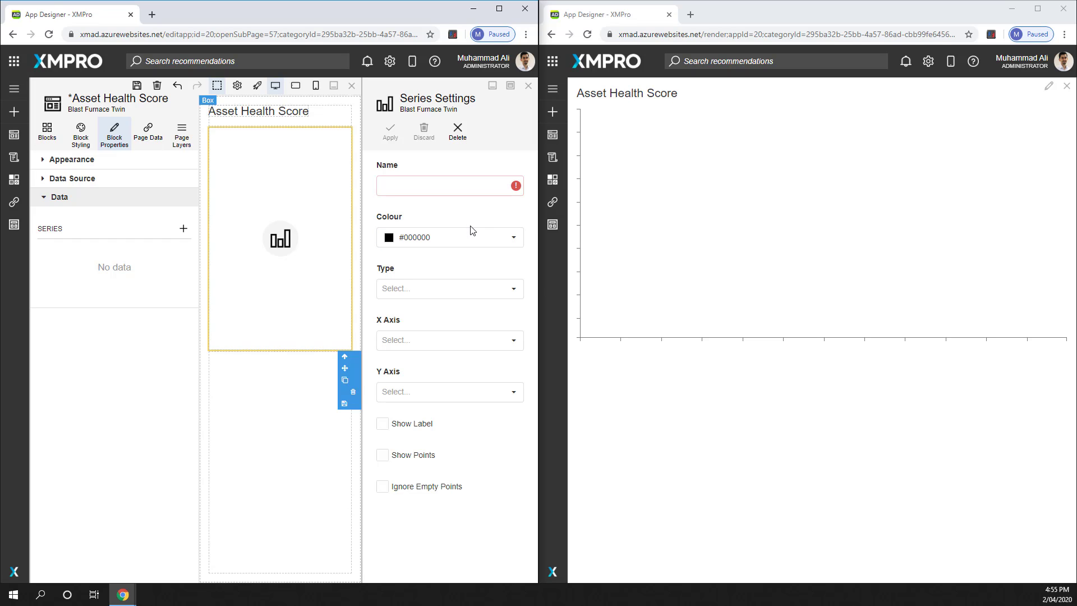
{"action": "left_click", "coordinate": [431, 190]}
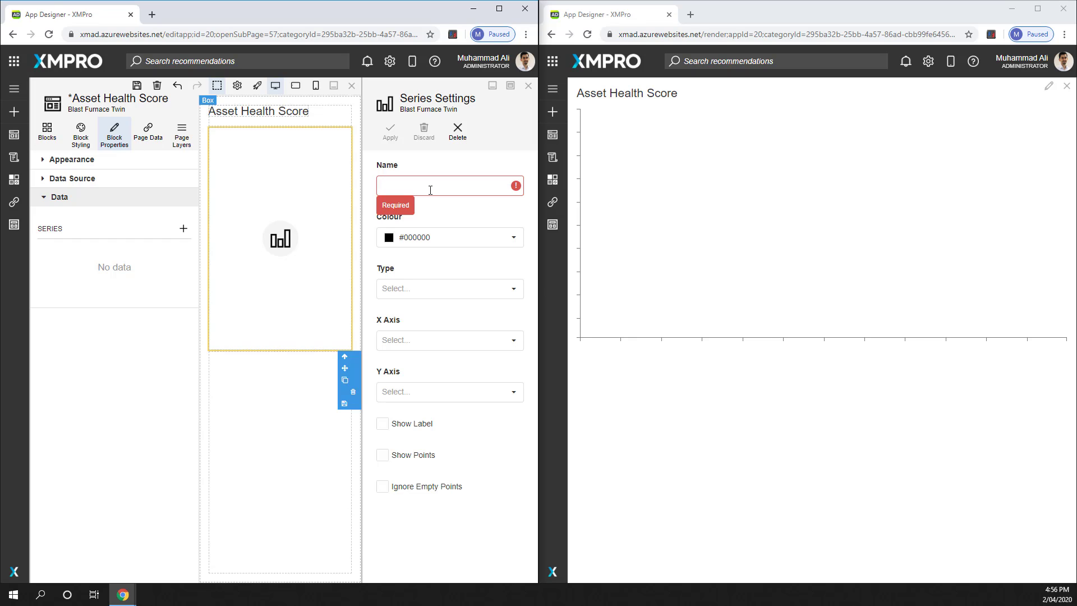
{"action": "type", "text": "Temperature"}
{"action": "left_click", "coordinate": [459, 209]}
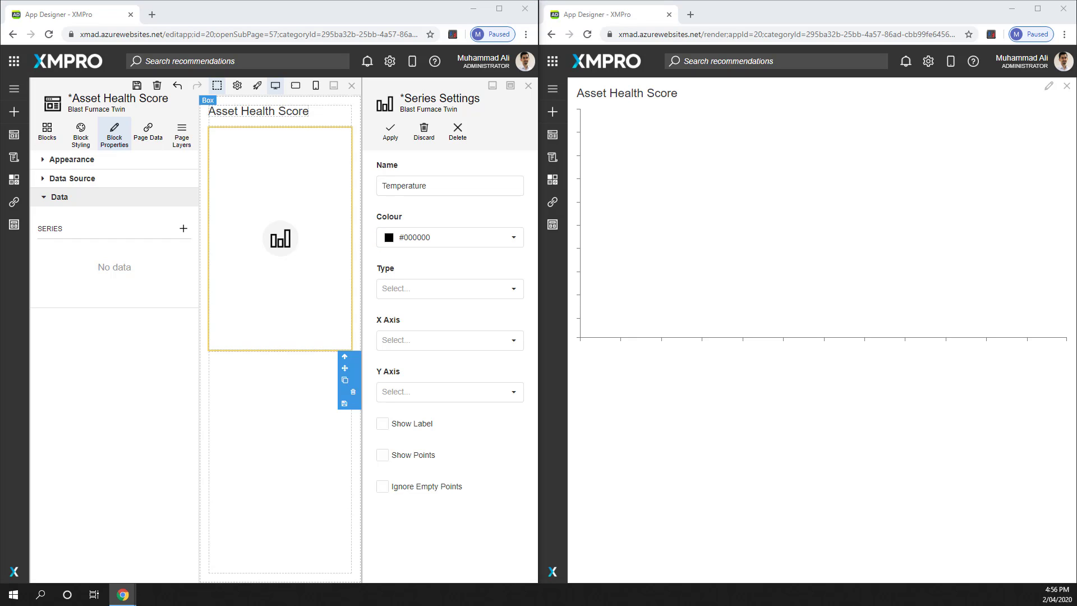
Set the Temperature series' colour to #ABC2A6 and its type to Bar
{"action": "left_click", "coordinate": [471, 237]}
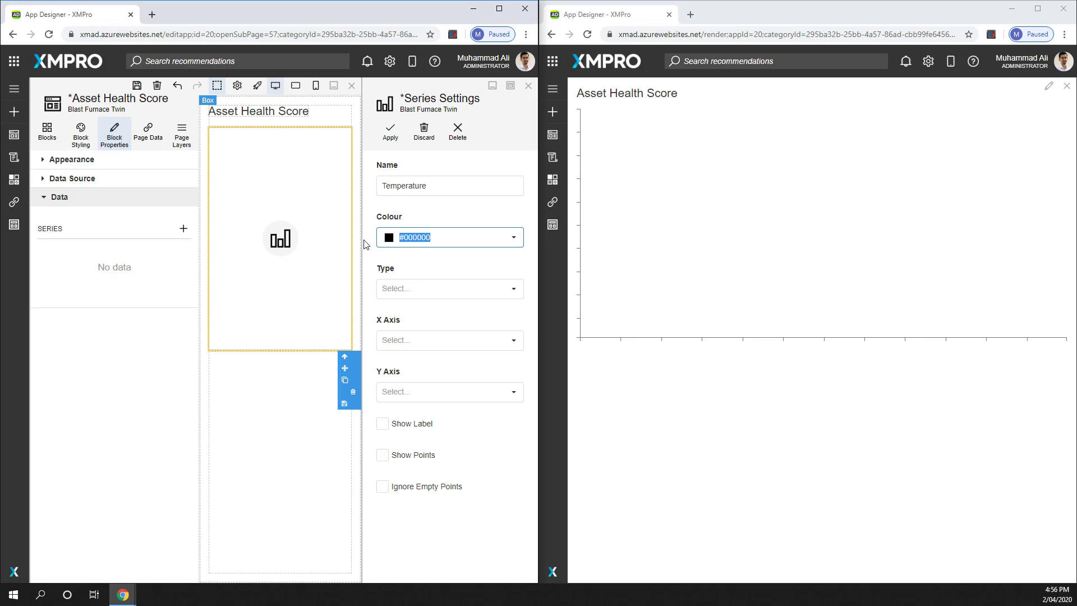
{"action": "type", "text": "#ABC2A6"}
{"action": "left_click", "coordinate": [401, 270]}
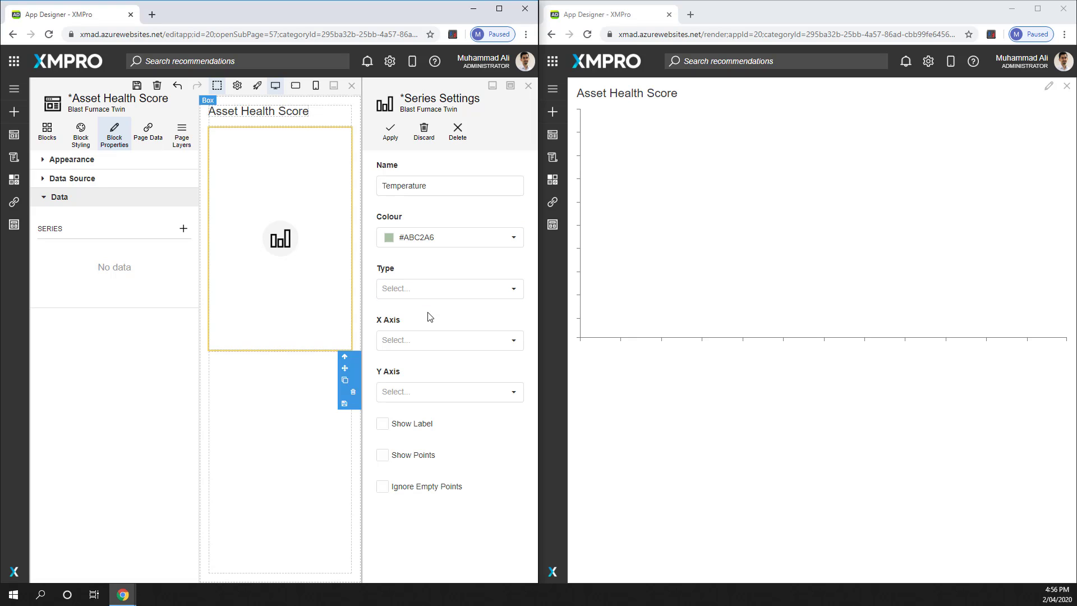
{"action": "left_click", "coordinate": [477, 293]}
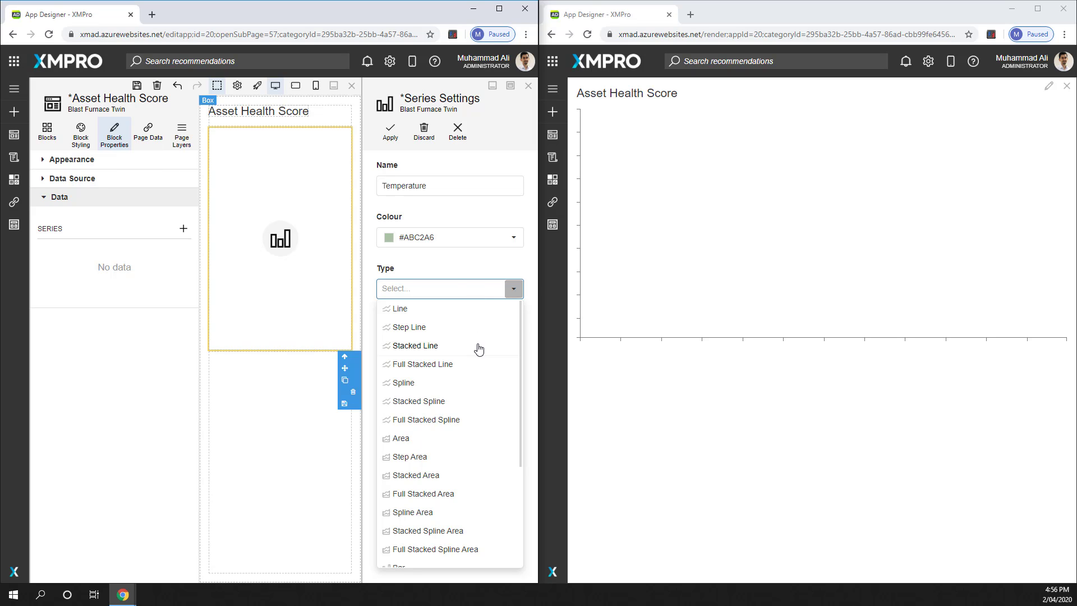
{"action": "scroll", "coordinate": [467, 318], "scroll_direction": "down", "scroll_amount": 3}
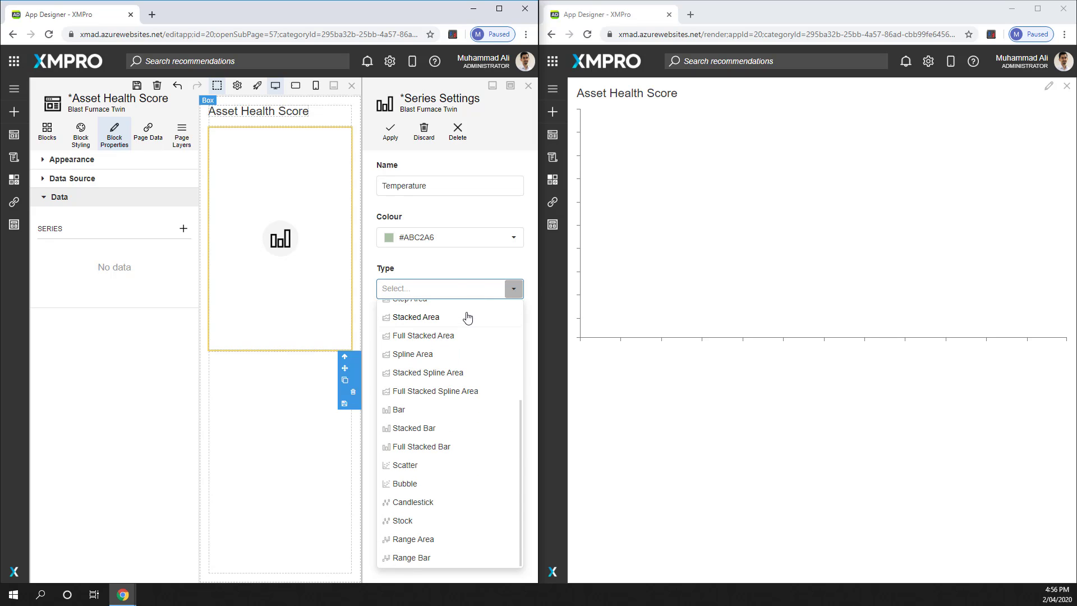
{"action": "scroll", "coordinate": [468, 318], "scroll_direction": "up", "scroll_amount": 3}
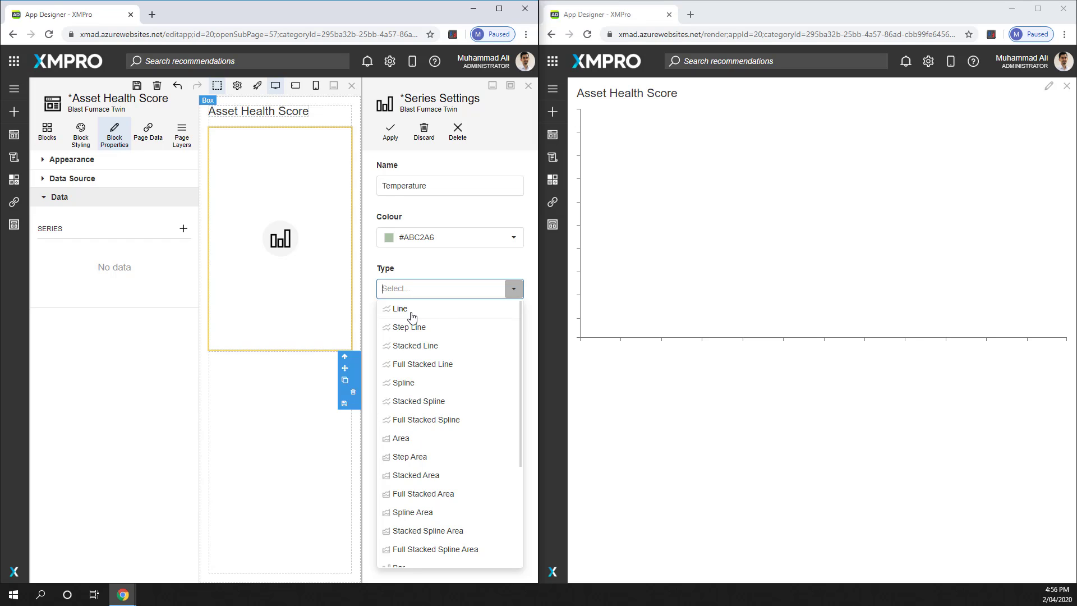
{"action": "type", "text": "bar"}
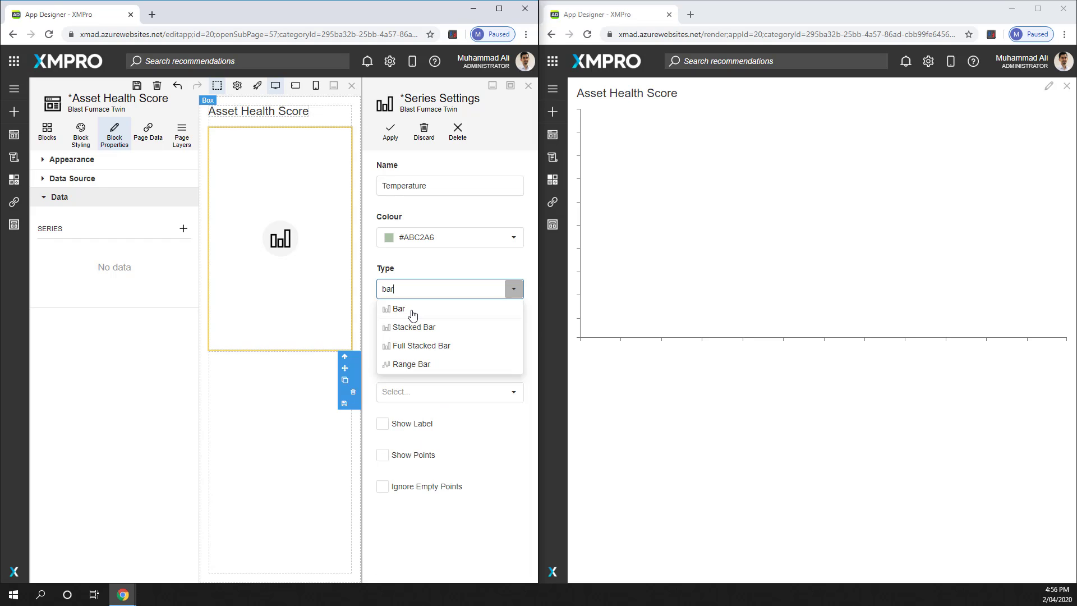
{"action": "left_click", "coordinate": [413, 314]}
{"action": "left_click", "coordinate": [413, 313]}
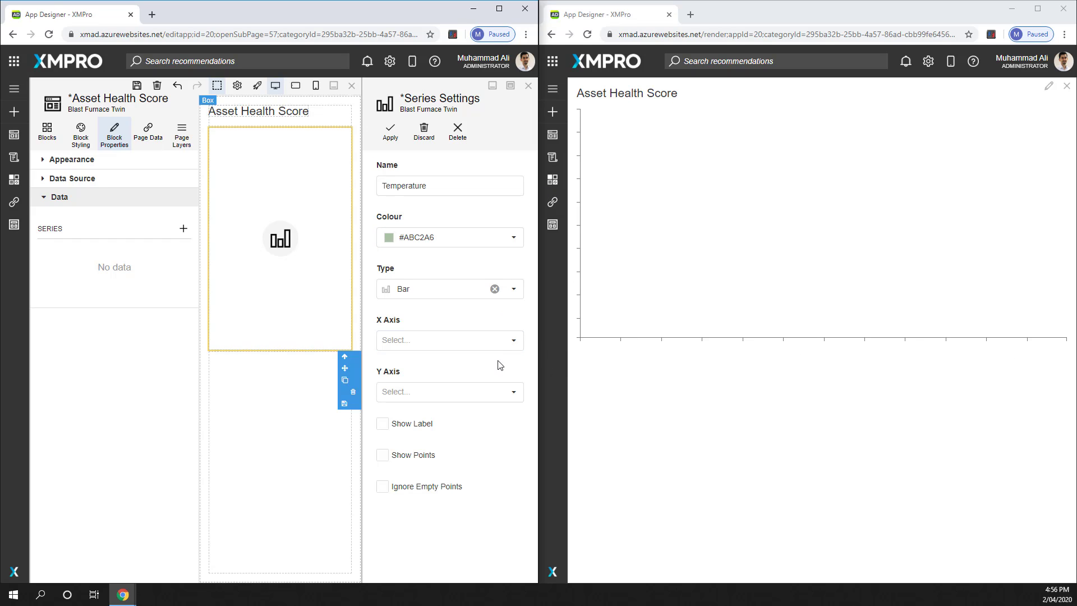
Map the series' X axis to ID and Y axis to X, and apply it with labels shown
{"action": "left_click", "coordinate": [511, 342]}
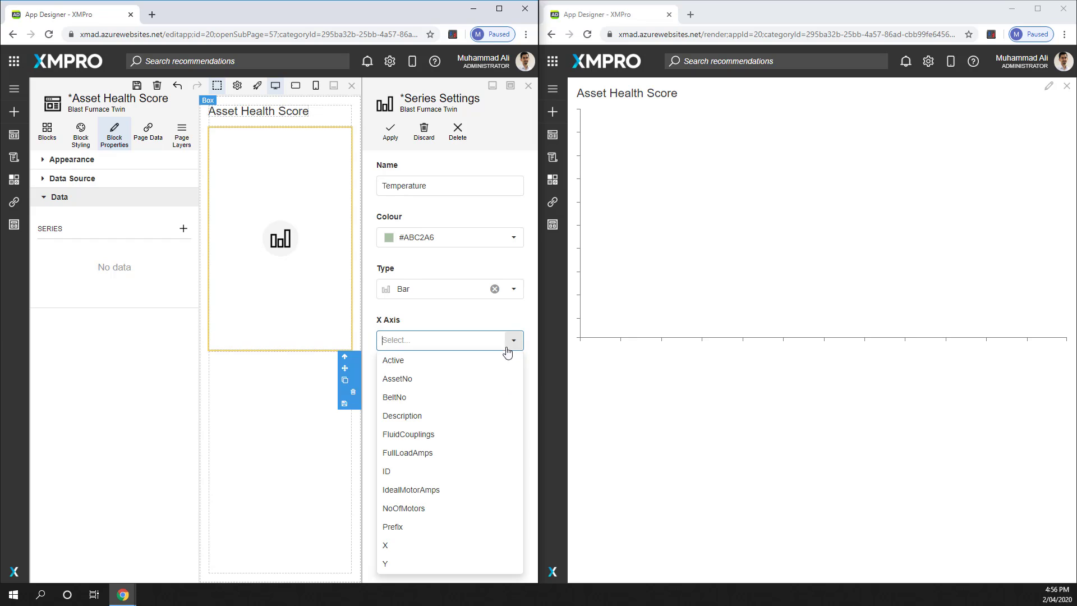
{"action": "left_click", "coordinate": [399, 472]}
{"action": "left_click", "coordinate": [514, 393]}
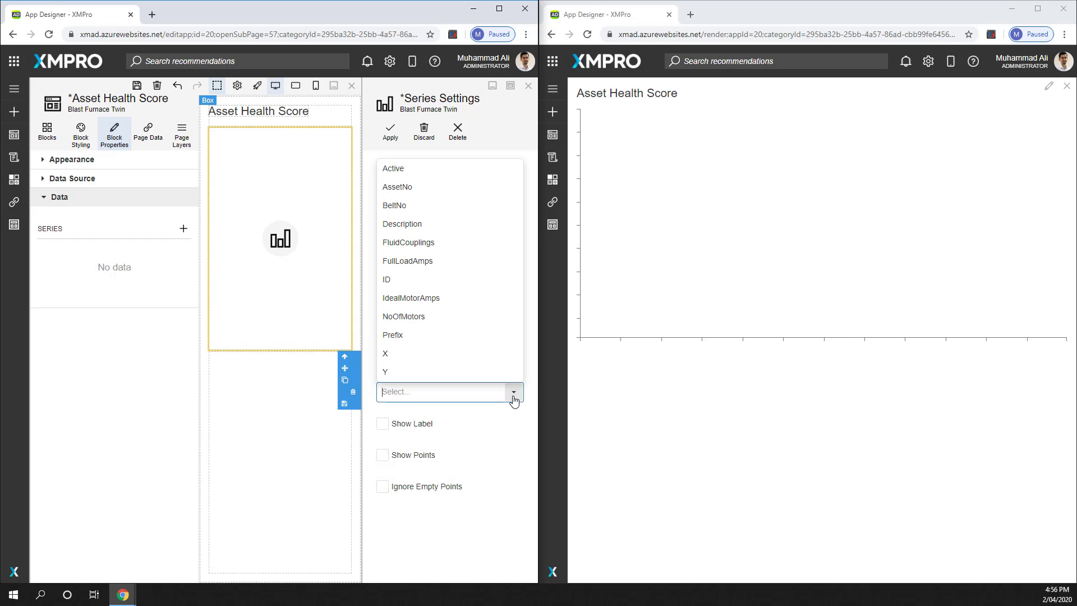
{"action": "left_click", "coordinate": [405, 355]}
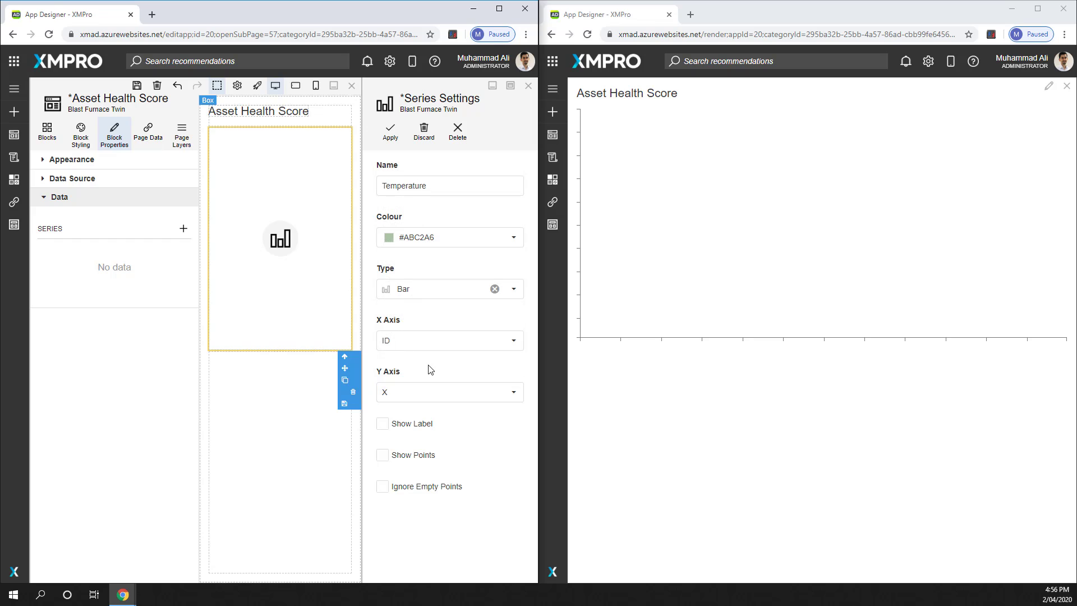
{"action": "left_click", "coordinate": [383, 427]}
{"action": "left_click", "coordinate": [389, 132]}
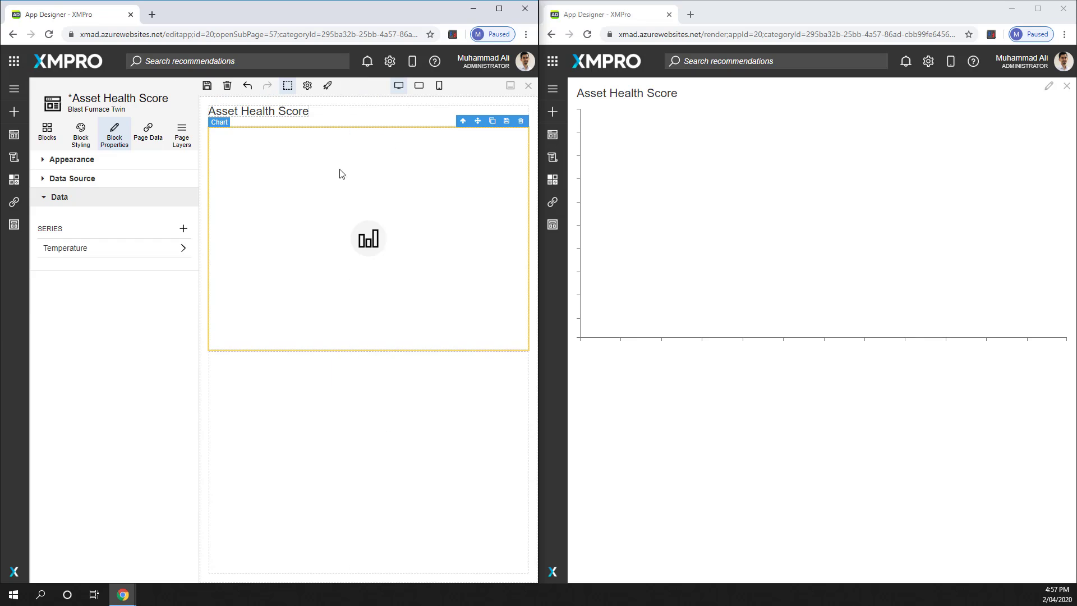
Save the Asset Health Score page and reload its rendered preview in the other browser window
{"action": "left_click", "coordinate": [206, 88]}
{"action": "left_click", "coordinate": [587, 34]}
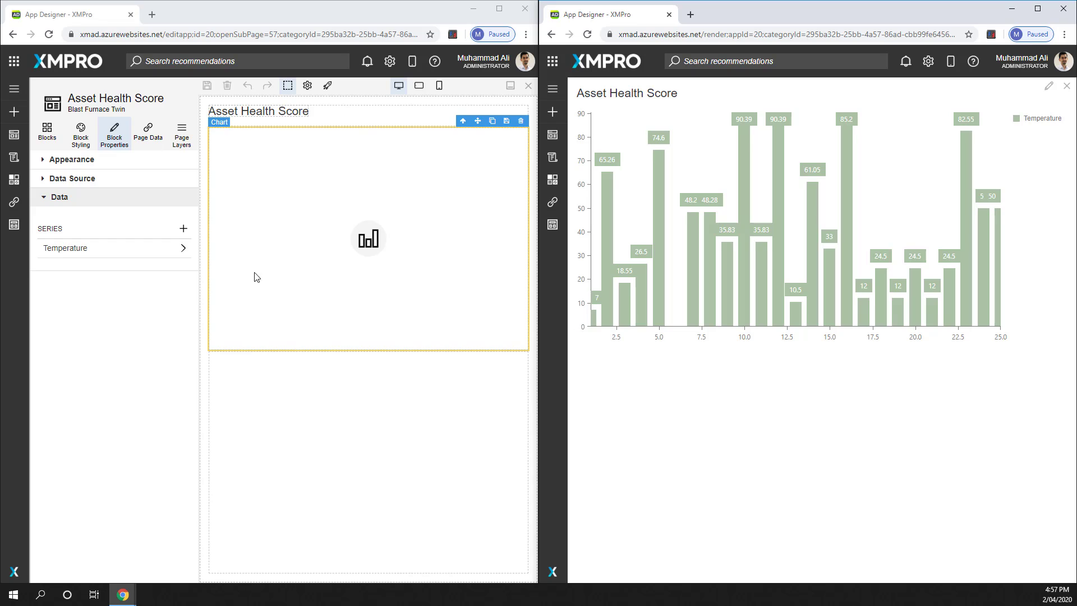
Try the chart's Rotated appearance option in the reloaded preview, and turn it off again
{"action": "left_click", "coordinate": [78, 163]}
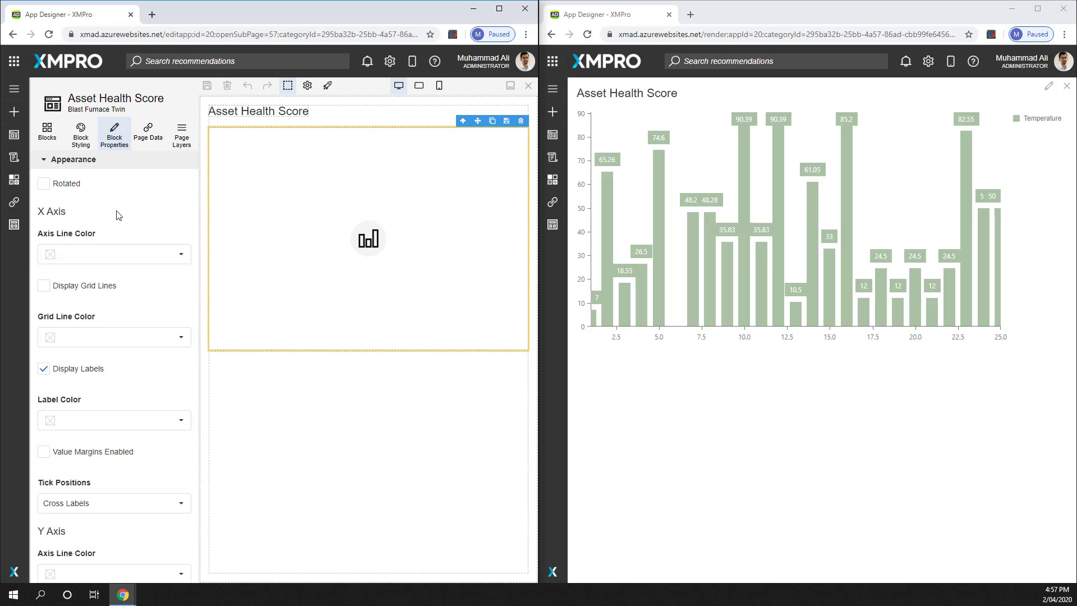
{"action": "left_click", "coordinate": [43, 183]}
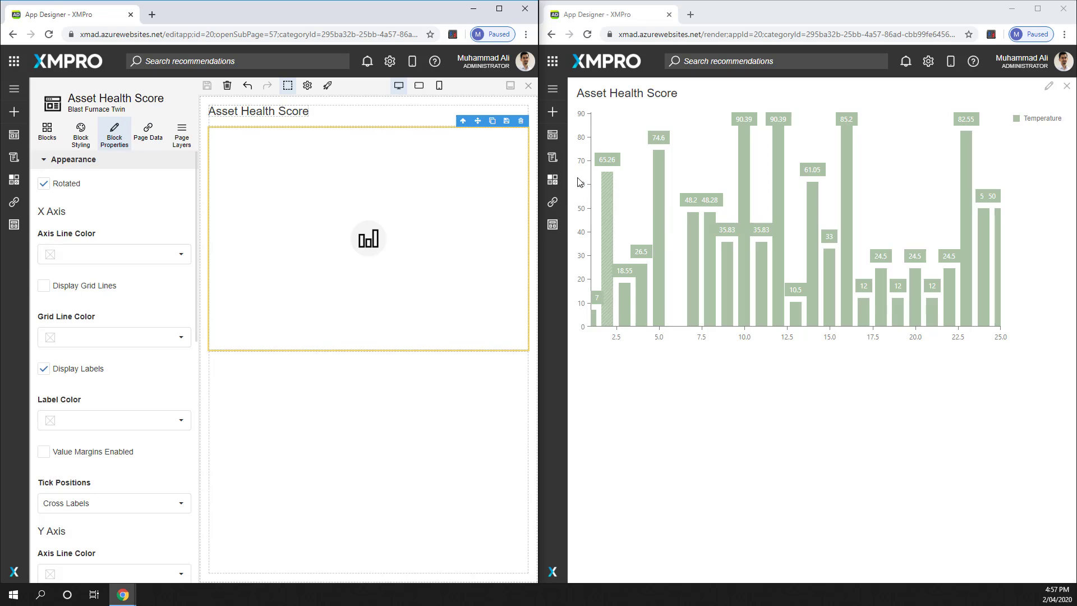
{"action": "left_click", "coordinate": [587, 34]}
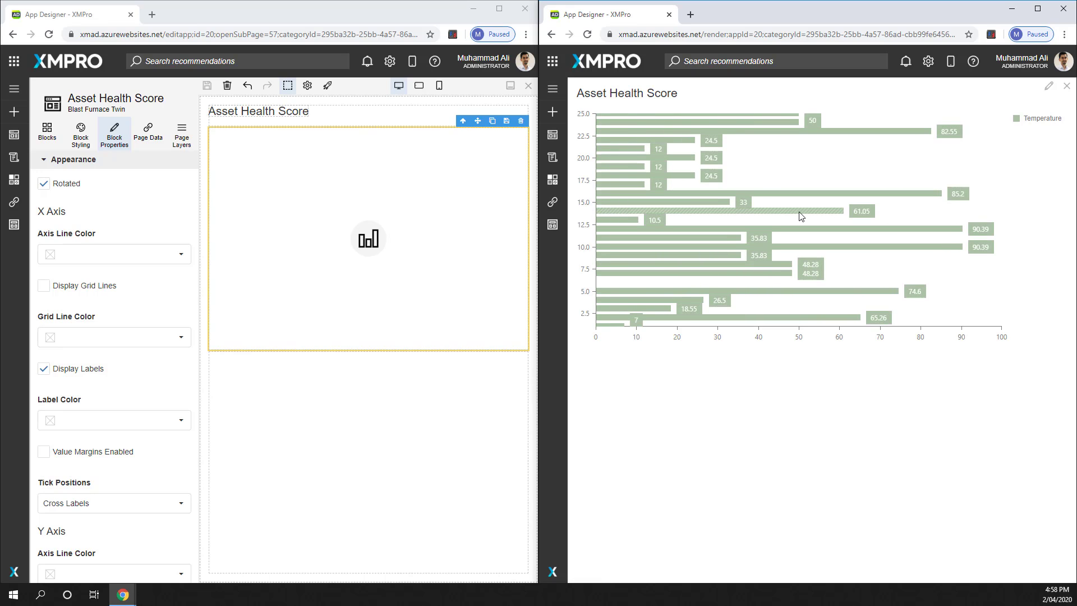
{"action": "left_click", "coordinate": [43, 184]}
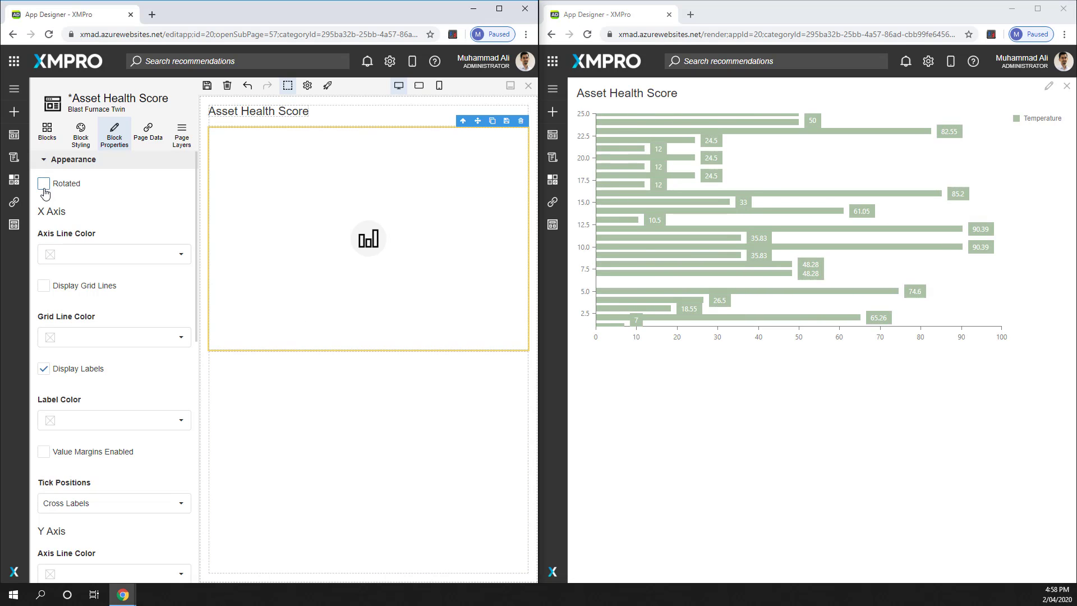
Display the X axis grid lines, hide its labels and enable value margins, and reload the preview with the saved changes
{"action": "scroll", "coordinate": [112, 236], "scroll_direction": "down", "scroll_amount": 1}
{"action": "scroll", "coordinate": [101, 224], "scroll_direction": "up", "scroll_amount": 1}
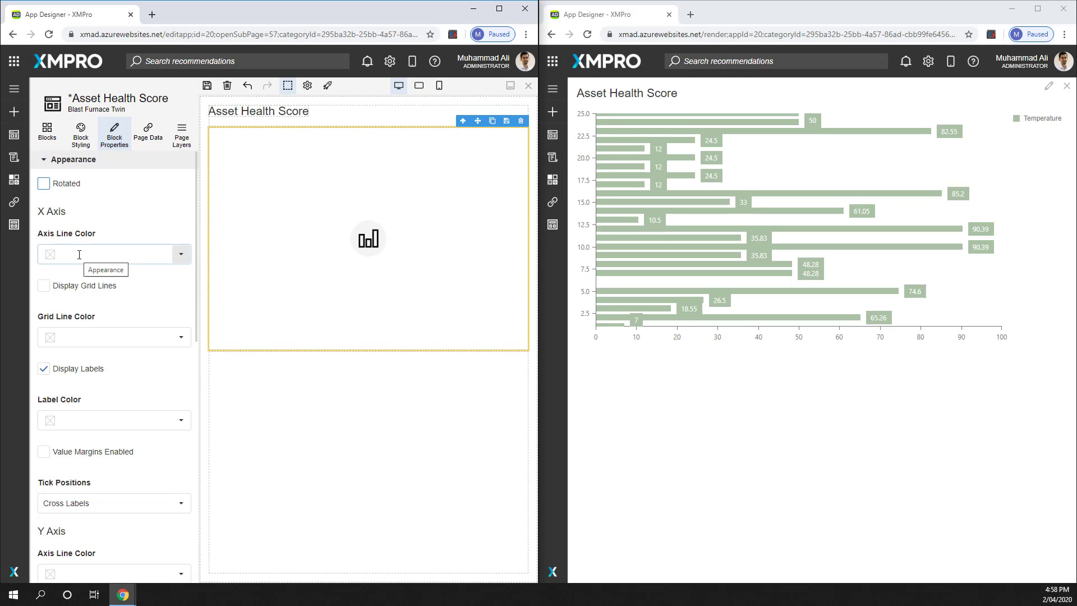
{"action": "left_click", "coordinate": [44, 286]}
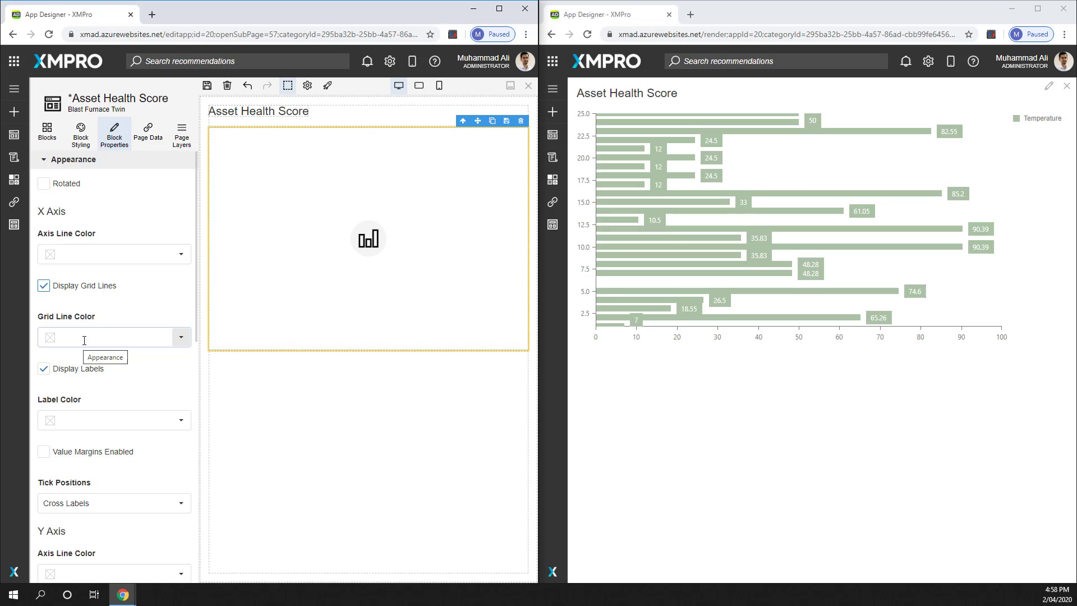
{"action": "left_click", "coordinate": [82, 372]}
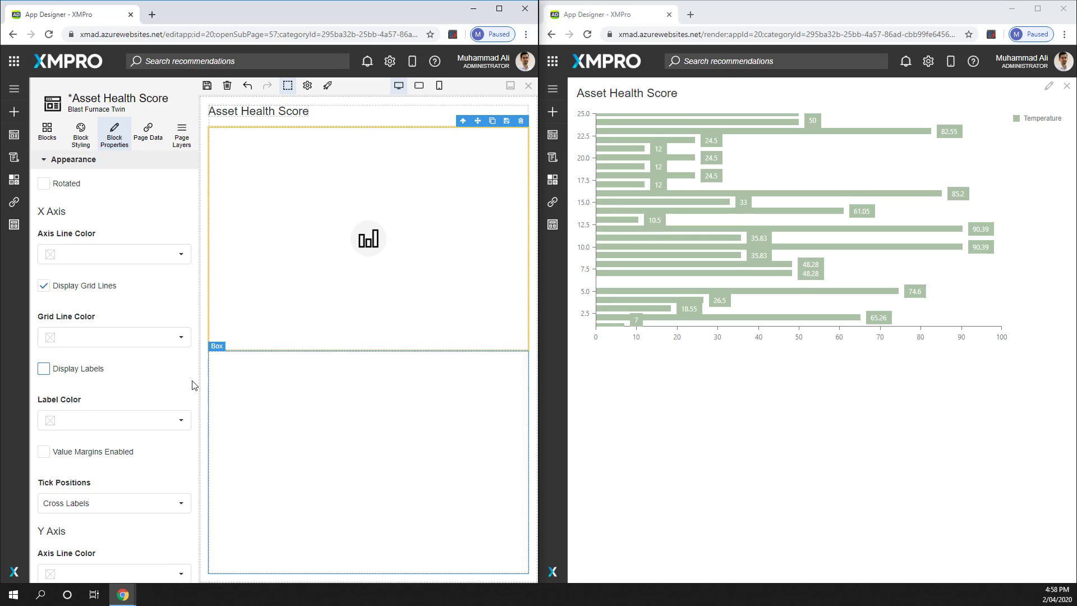
{"action": "scroll", "coordinate": [124, 400], "scroll_direction": "down", "scroll_amount": 1}
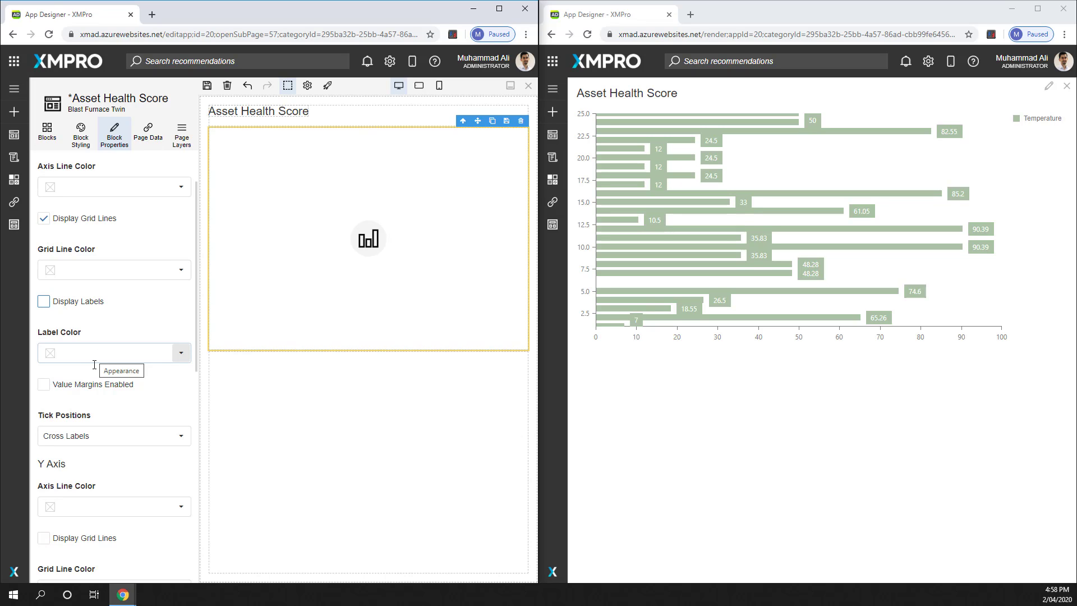
{"action": "left_click", "coordinate": [71, 392]}
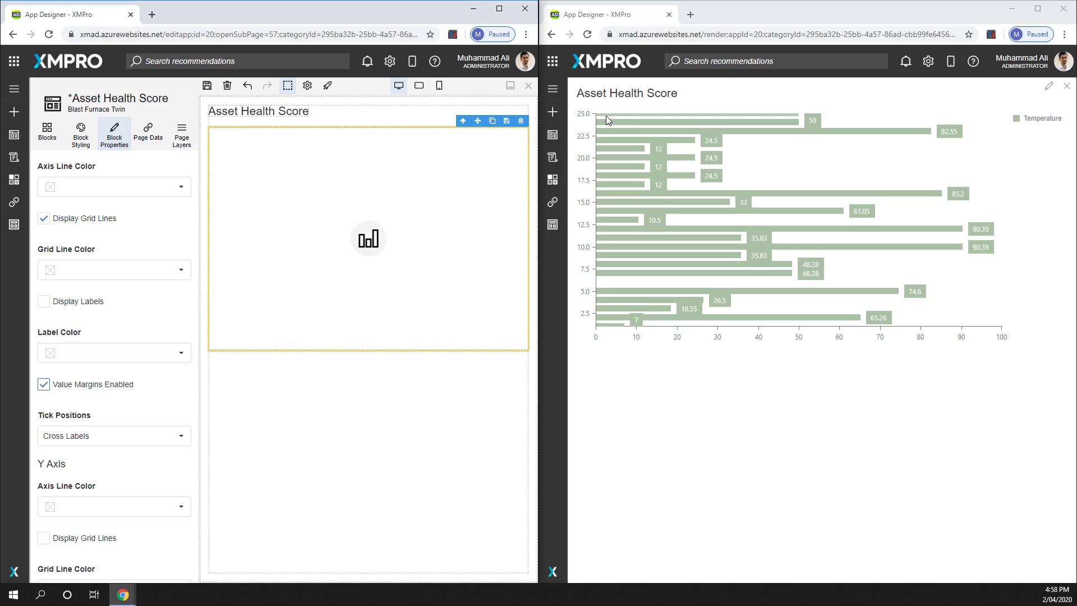
{"action": "left_click", "coordinate": [207, 85]}
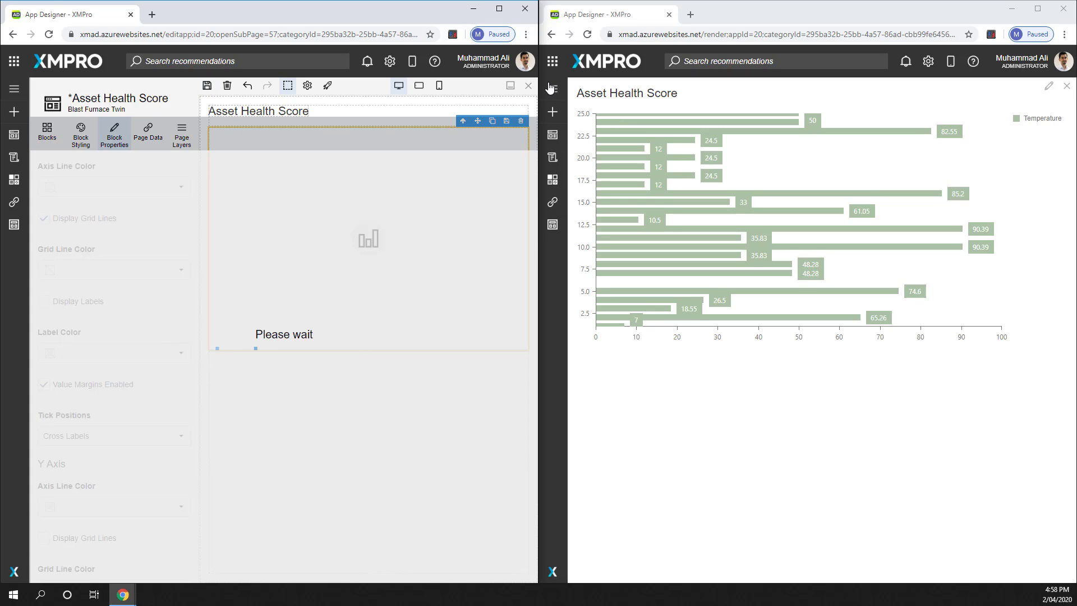
{"action": "left_click", "coordinate": [587, 34]}
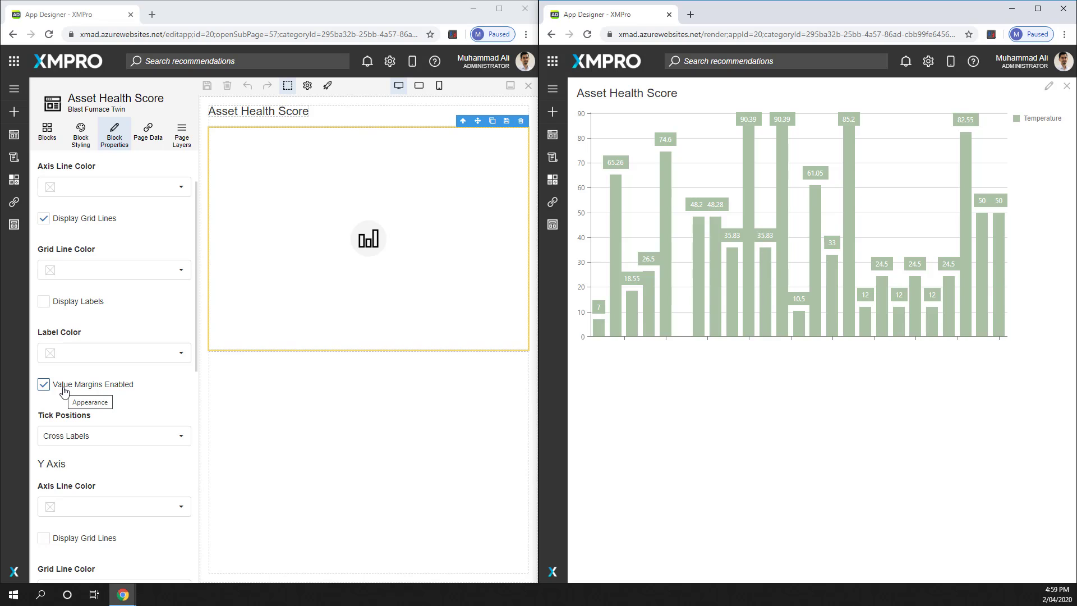
Turn the X axis labels back on and disable its value margins
{"action": "left_click", "coordinate": [43, 301]}
{"action": "left_click", "coordinate": [44, 384]}
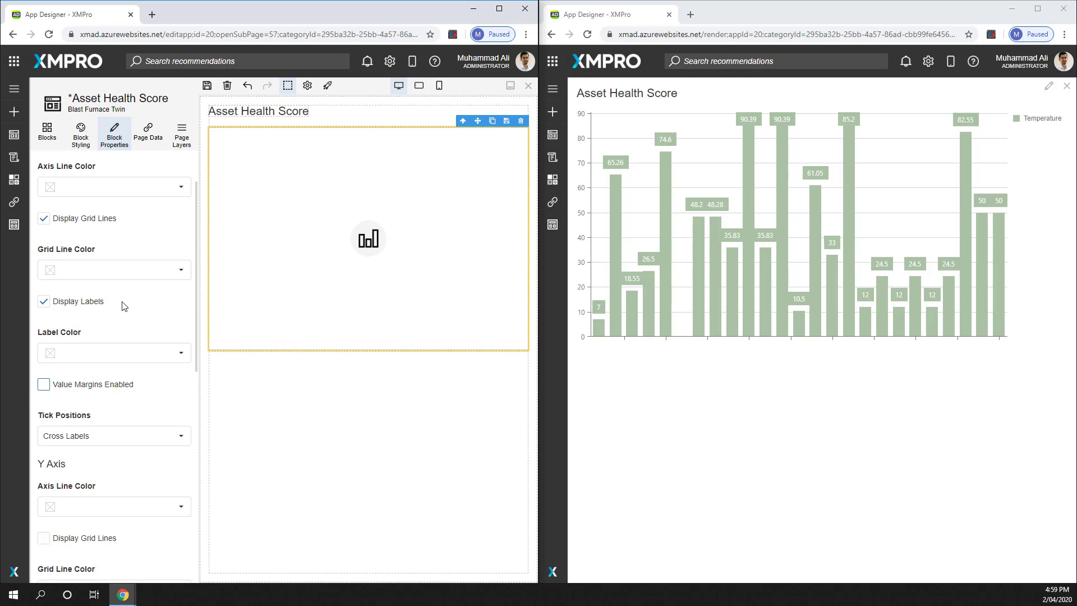
{"action": "scroll", "coordinate": [125, 306], "scroll_direction": "down", "scroll_amount": 2}
{"action": "scroll", "coordinate": [123, 305], "scroll_direction": "down", "scroll_amount": 2}
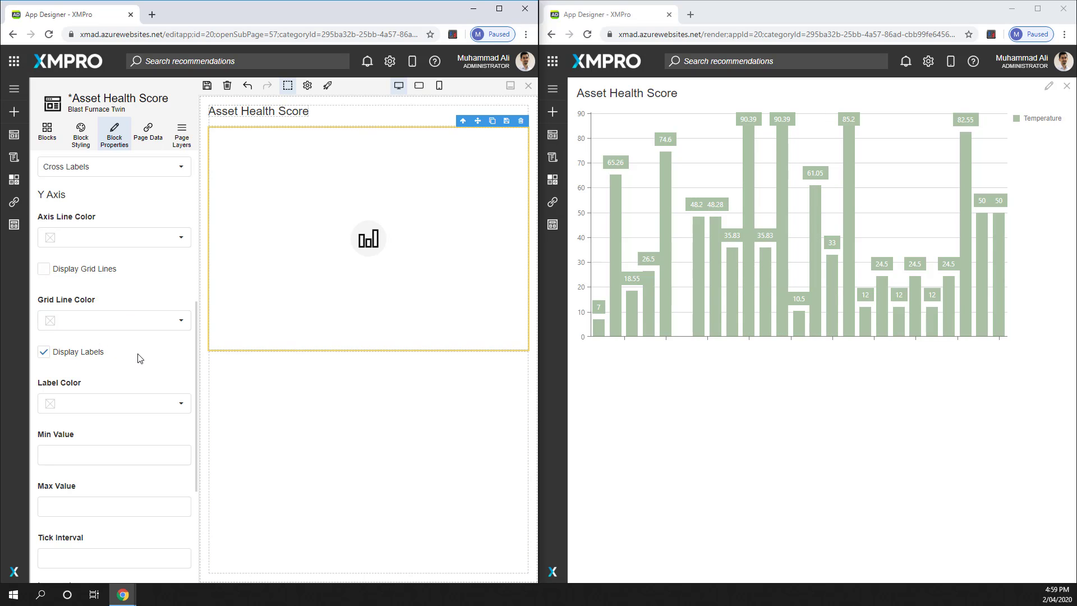
Set the chart's Y axis minimum value to 0 and its maximum value to 150
{"action": "scroll", "coordinate": [98, 332], "scroll_direction": "down", "scroll_amount": 1}
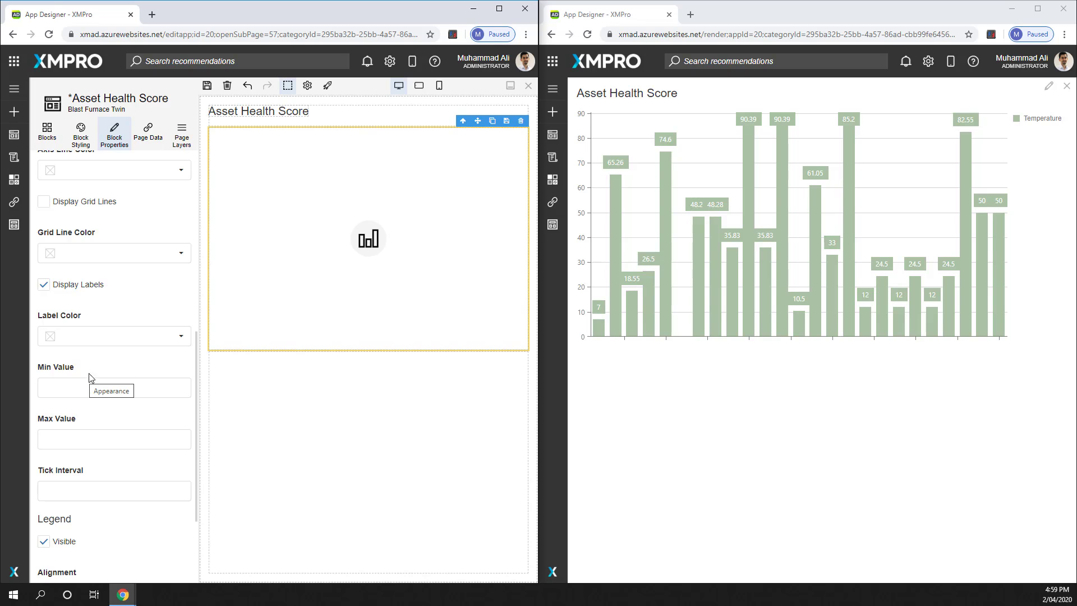
{"action": "scroll", "coordinate": [99, 371], "scroll_direction": "down", "scroll_amount": 1}
{"action": "left_click", "coordinate": [75, 320]}
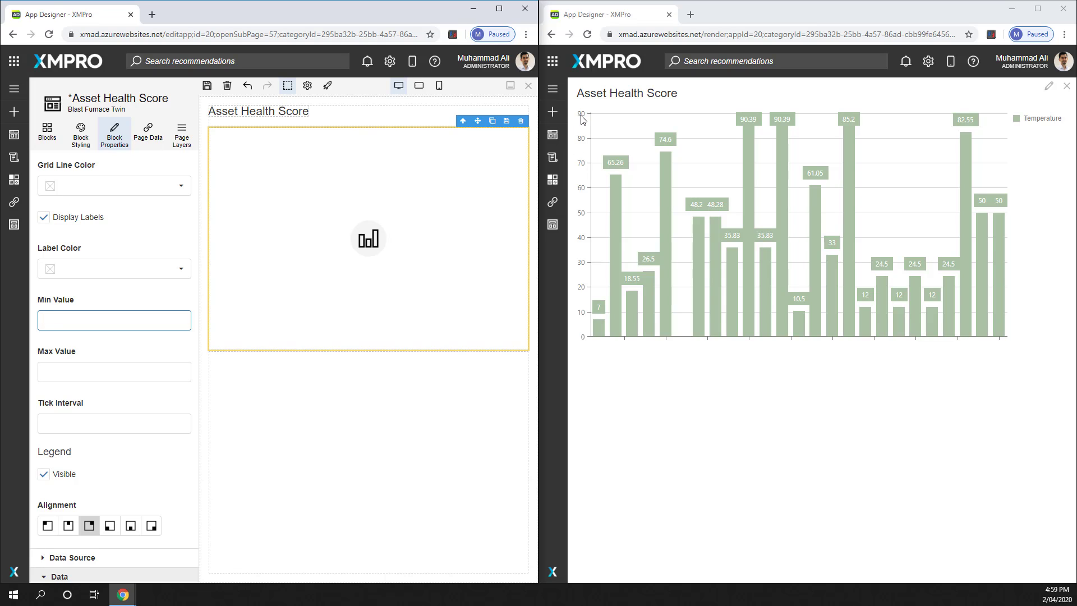
{"action": "left_click", "coordinate": [81, 373]}
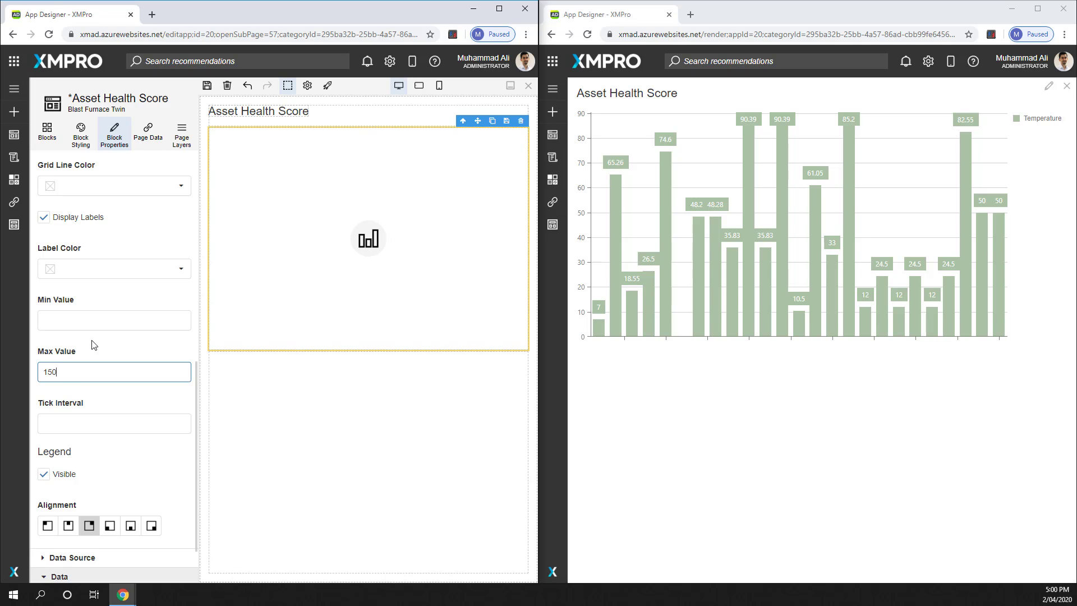
{"action": "left_click", "coordinate": [90, 317]}
{"action": "type", "text": "0"}
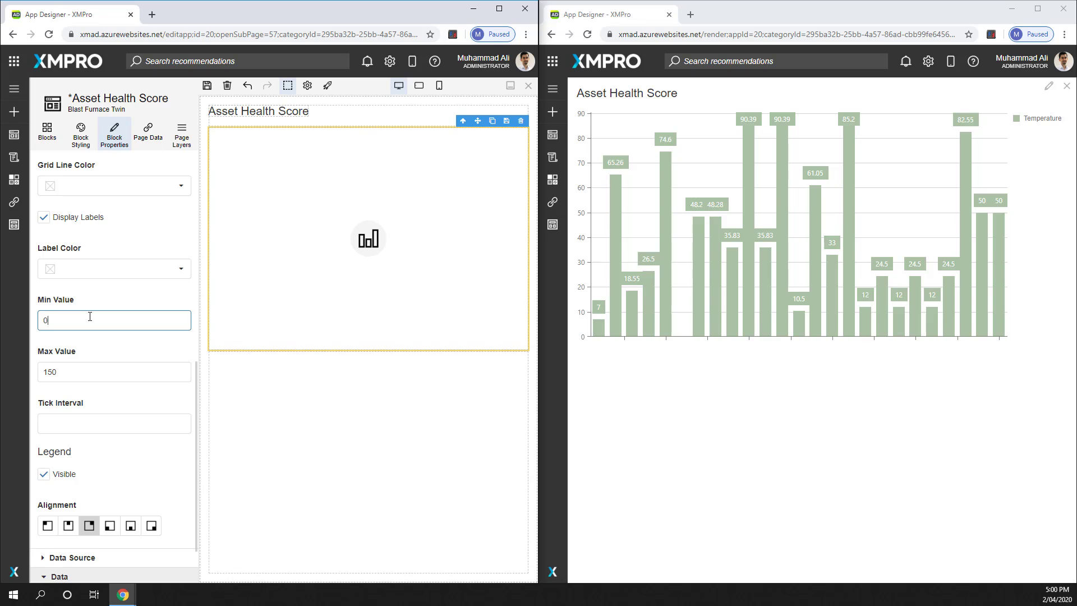
{"action": "left_click", "coordinate": [95, 350]}
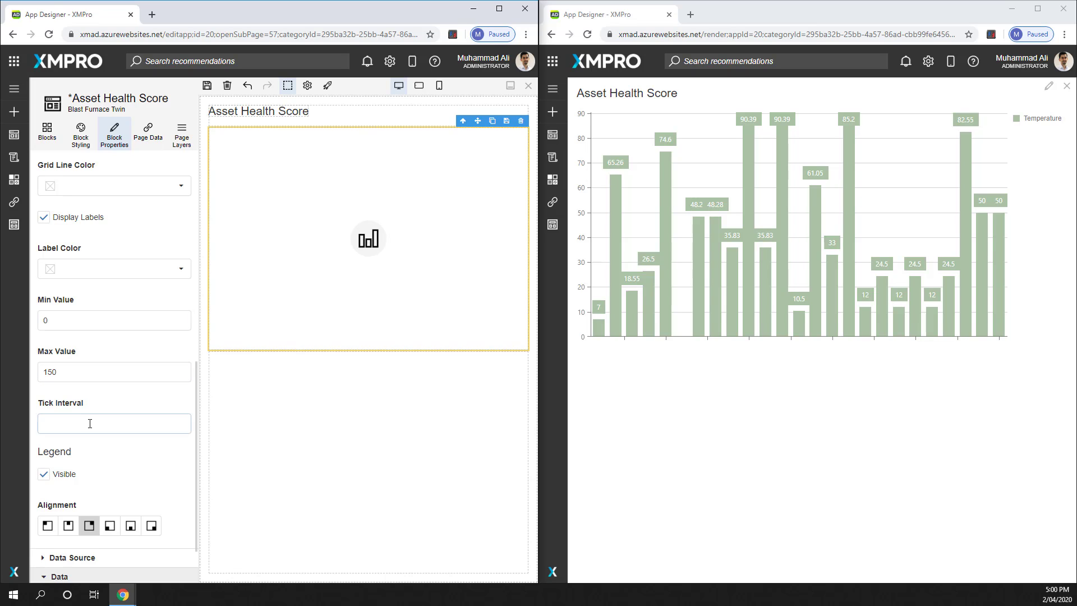
Set the chart's Y axis tick interval to 30
{"action": "scroll", "coordinate": [95, 408], "scroll_direction": "down", "scroll_amount": 1}
{"action": "left_click", "coordinate": [65, 359]}
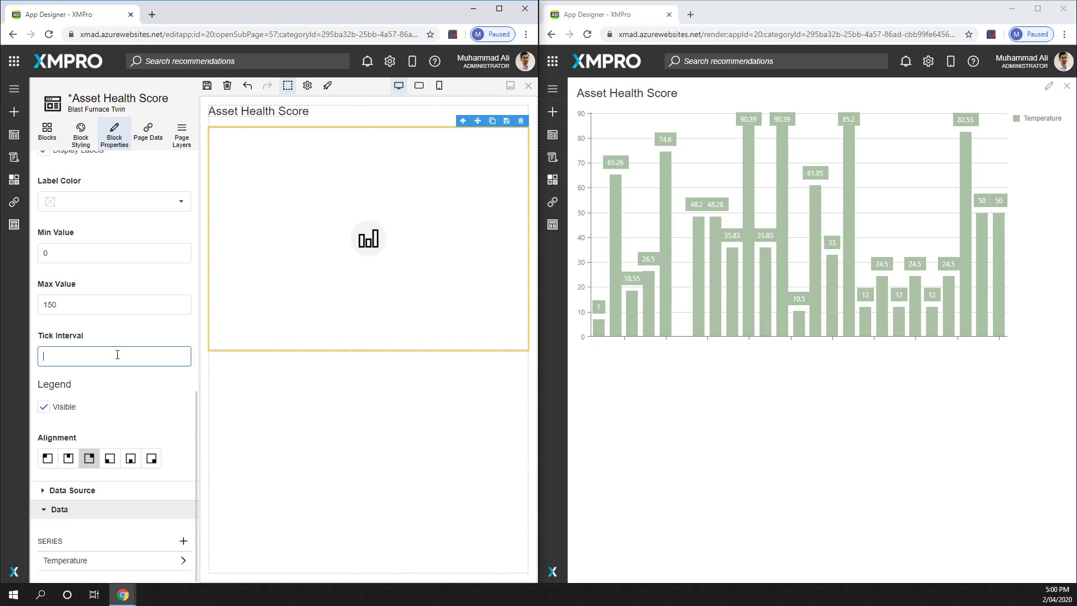
{"action": "type", "text": "30"}
{"action": "left_click", "coordinate": [122, 333]}
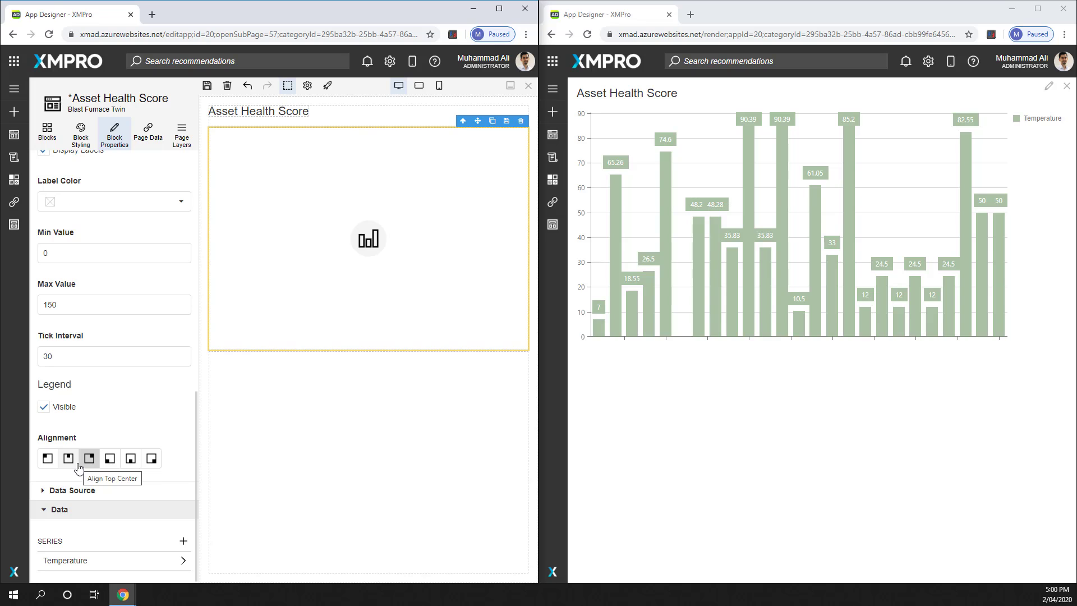
Align the chart legend to the bottom center, then save the page and reload its rendered preview
{"action": "left_click", "coordinate": [130, 460]}
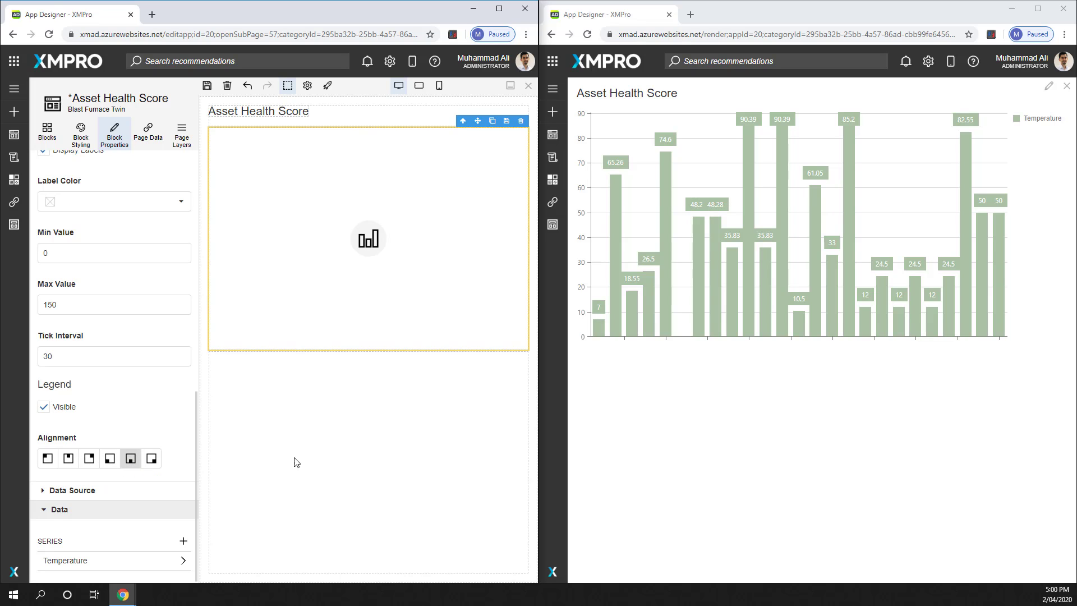
{"action": "left_click", "coordinate": [207, 85]}
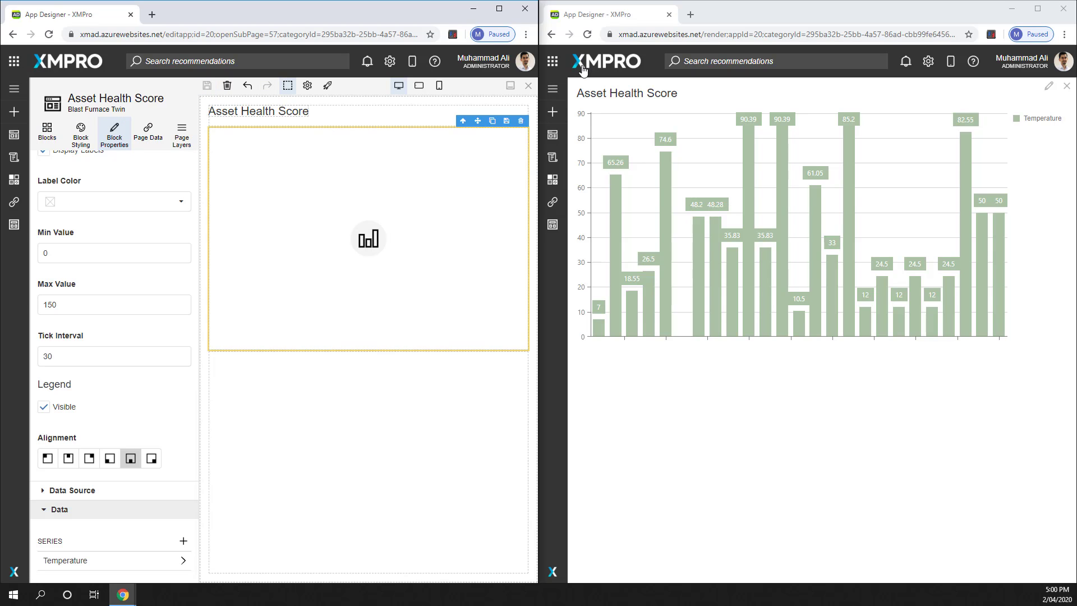
{"action": "left_click", "coordinate": [587, 34]}
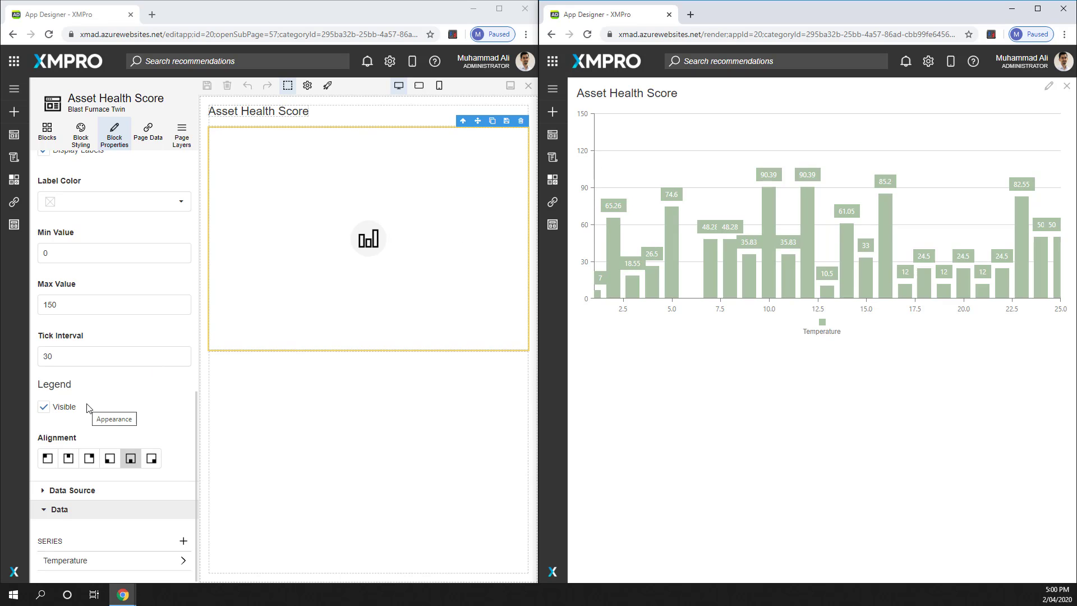
Collapse the appearance options and add a second chart series named Pressure with the colour #CB715E
{"action": "scroll", "coordinate": [117, 359], "scroll_direction": "up", "scroll_amount": 3}
{"action": "scroll", "coordinate": [101, 314], "scroll_direction": "up", "scroll_amount": 2}
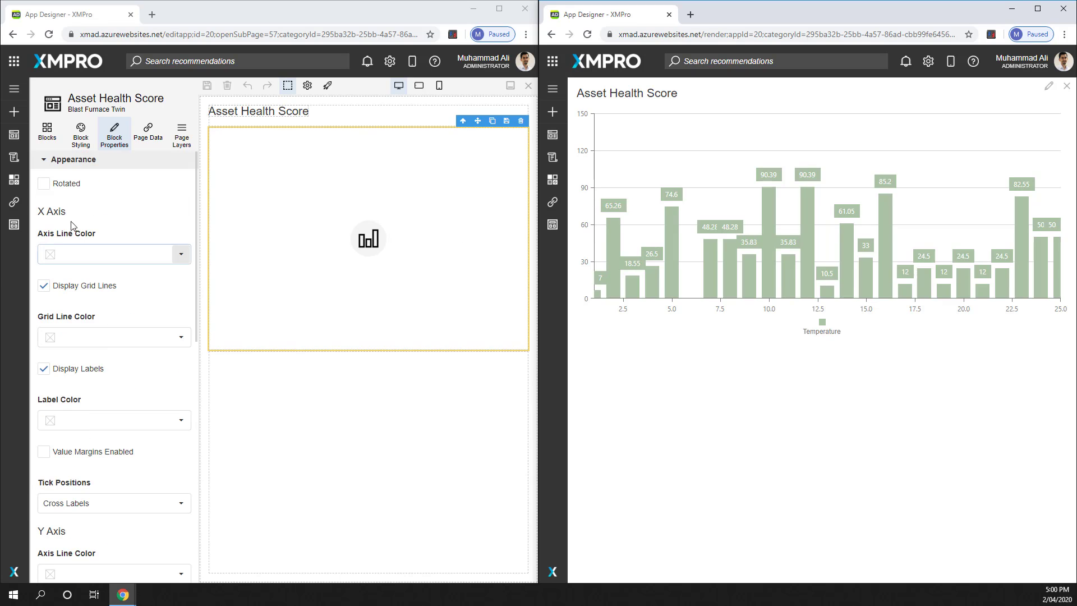
{"action": "left_click", "coordinate": [52, 162]}
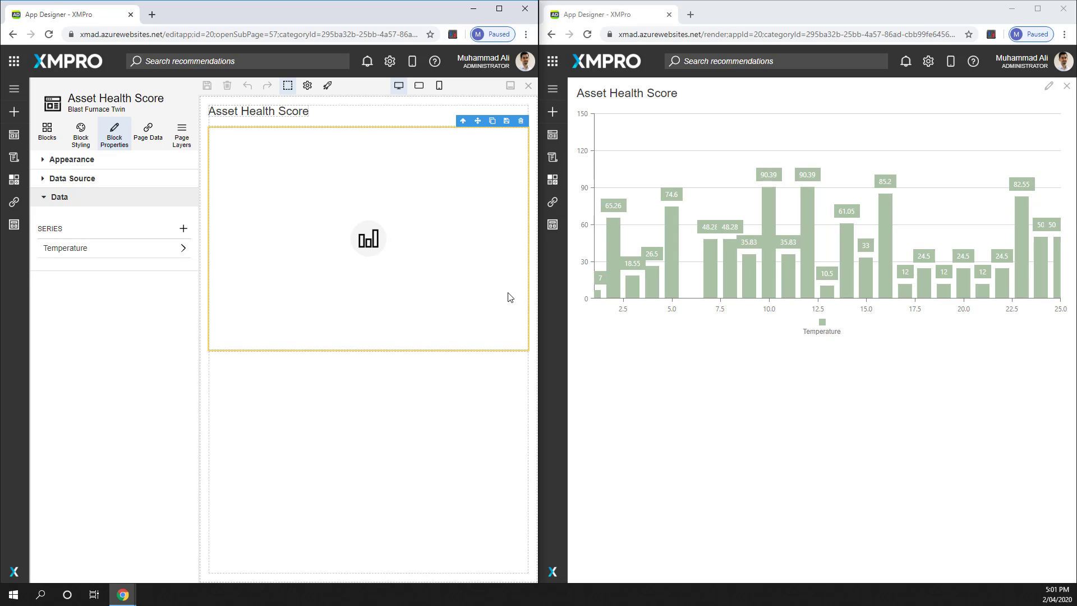
{"action": "left_click", "coordinate": [184, 228]}
{"action": "left_click", "coordinate": [452, 185]}
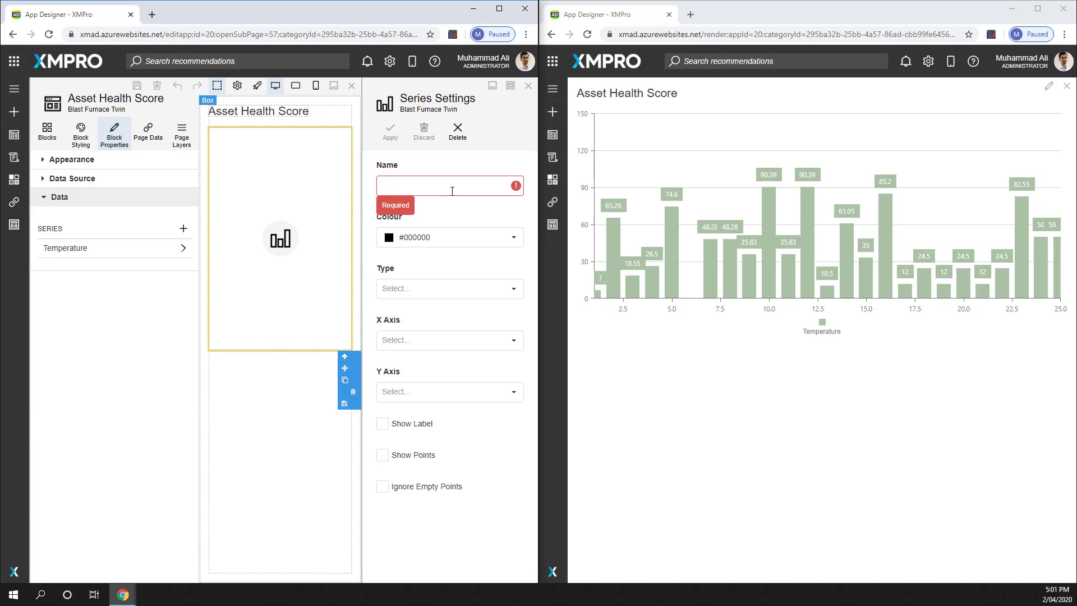
{"action": "type", "text": "Pressure"}
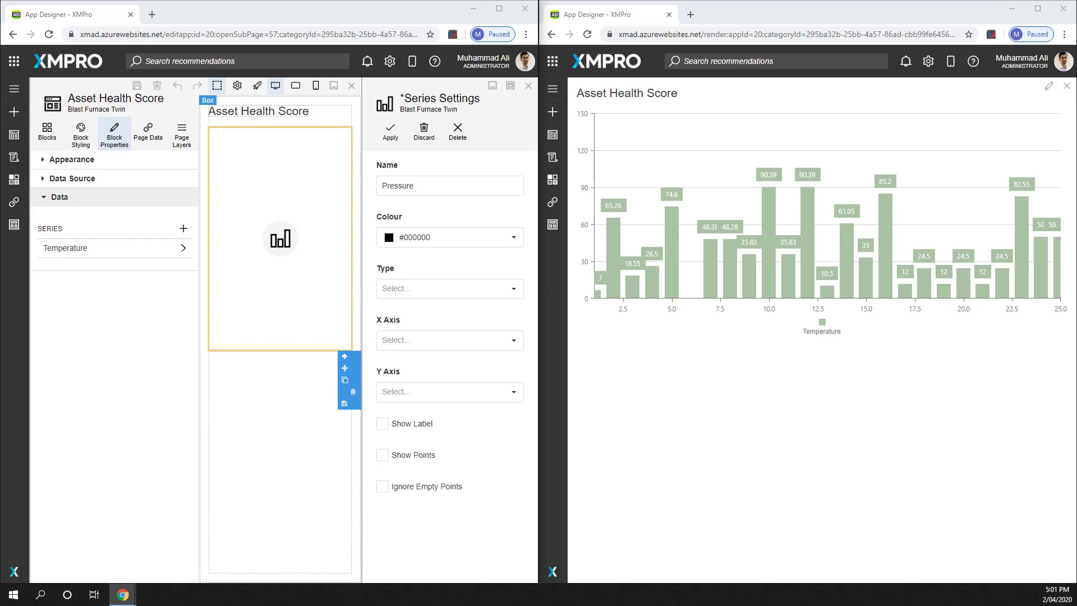
{"action": "triple_click", "coordinate": [405, 237]}
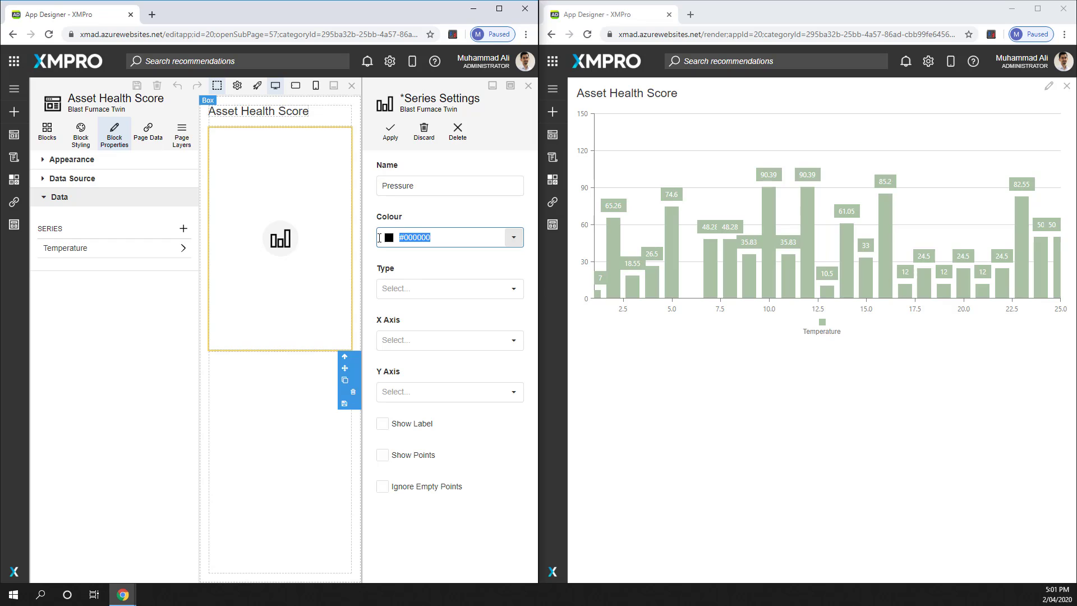
{"action": "type", "text": "#CB715E"}
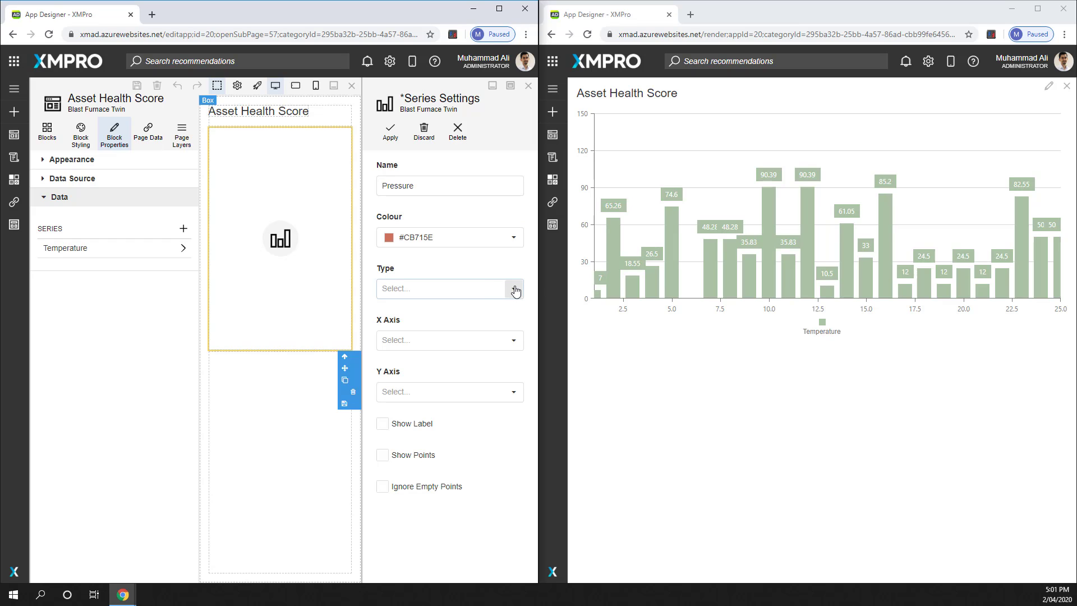
Make the Pressure series a Line with ID on the X axis and Y on the Y axis, and show its points
{"action": "left_click", "coordinate": [513, 288]}
{"action": "left_click", "coordinate": [434, 308]}
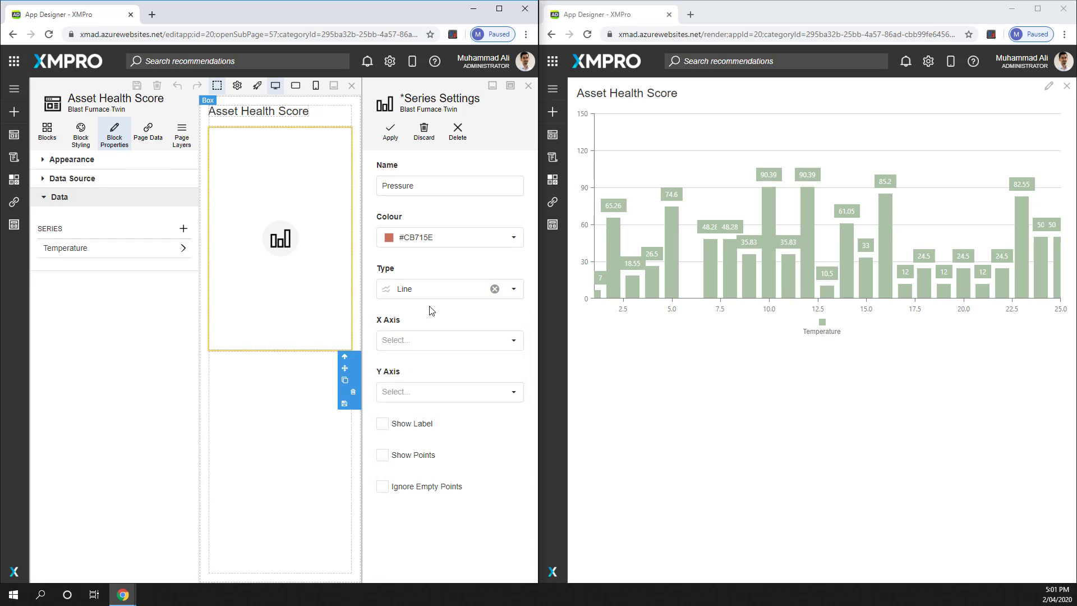
{"action": "left_click", "coordinate": [513, 341]}
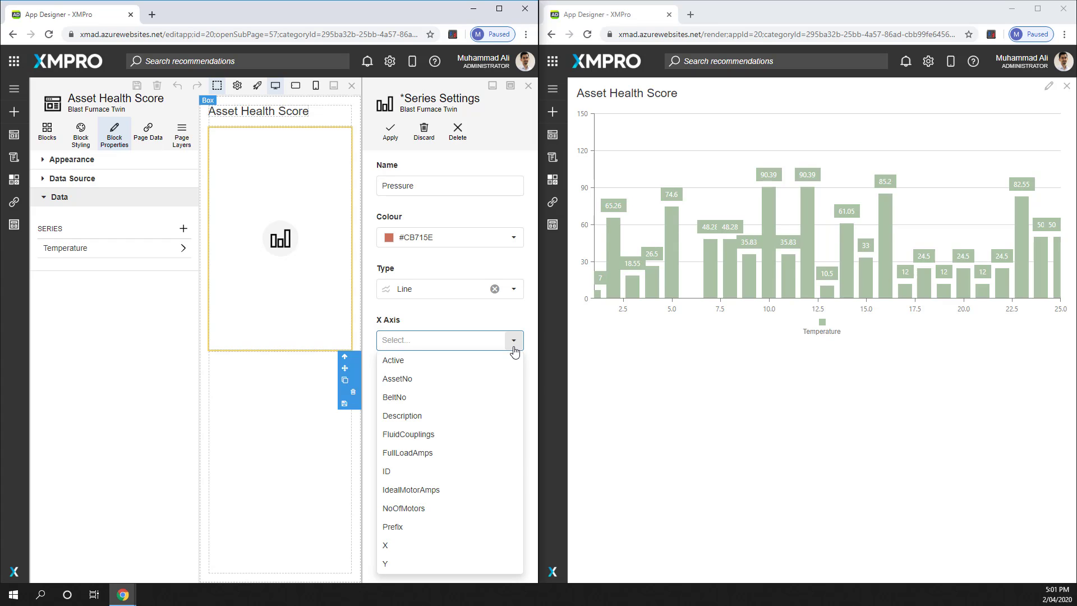
{"action": "left_click", "coordinate": [393, 545]}
{"action": "left_click", "coordinate": [513, 392]}
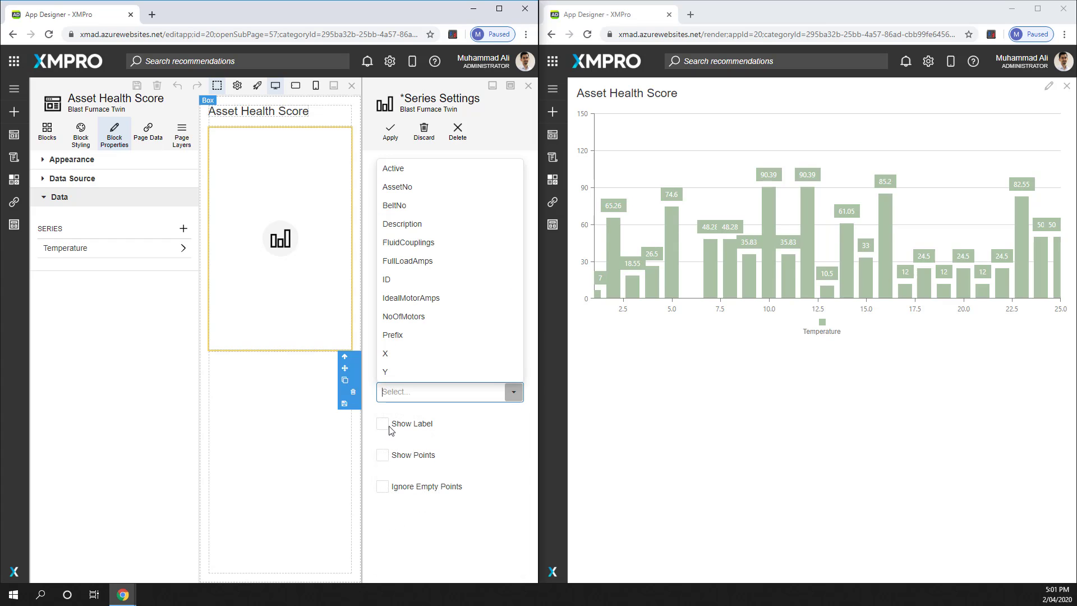
{"action": "left_click", "coordinate": [424, 371]}
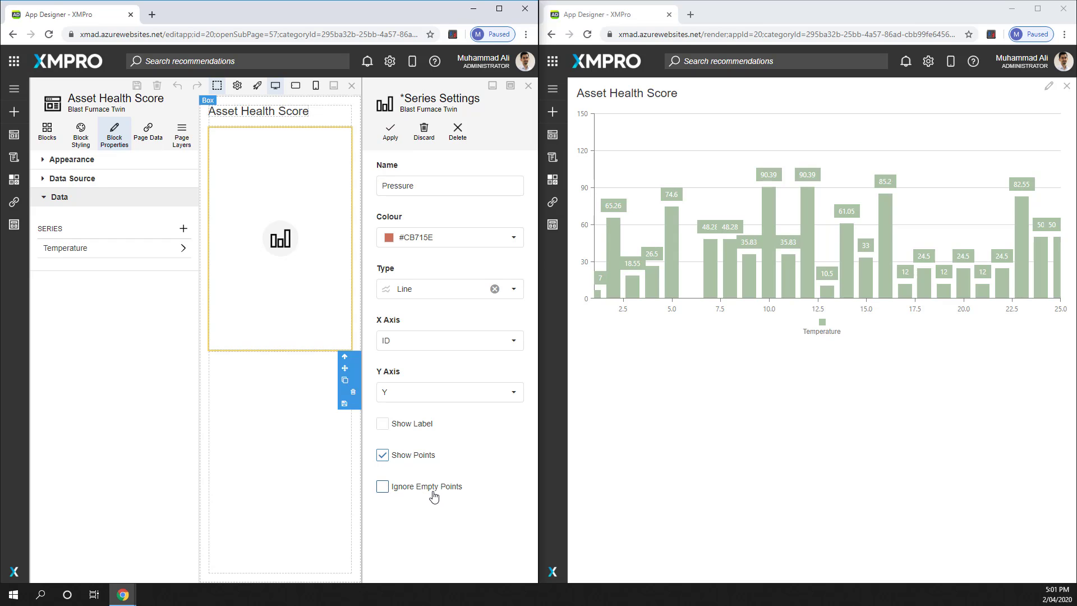
Apply the Pressure series settings, and reload the rendered preview with the saved page
{"action": "left_click", "coordinate": [390, 133]}
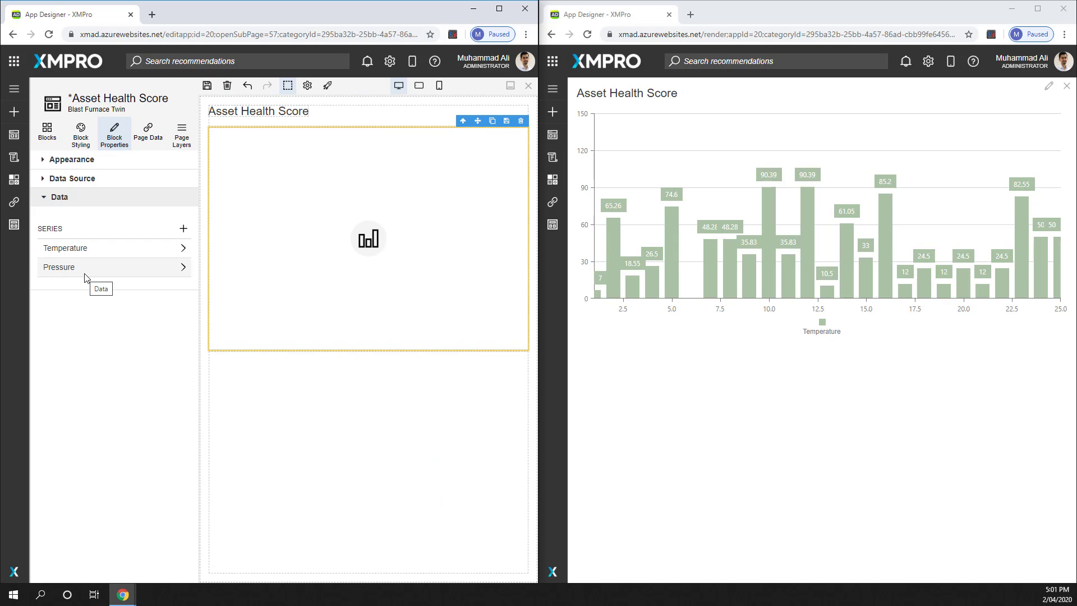
{"action": "left_click", "coordinate": [207, 87]}
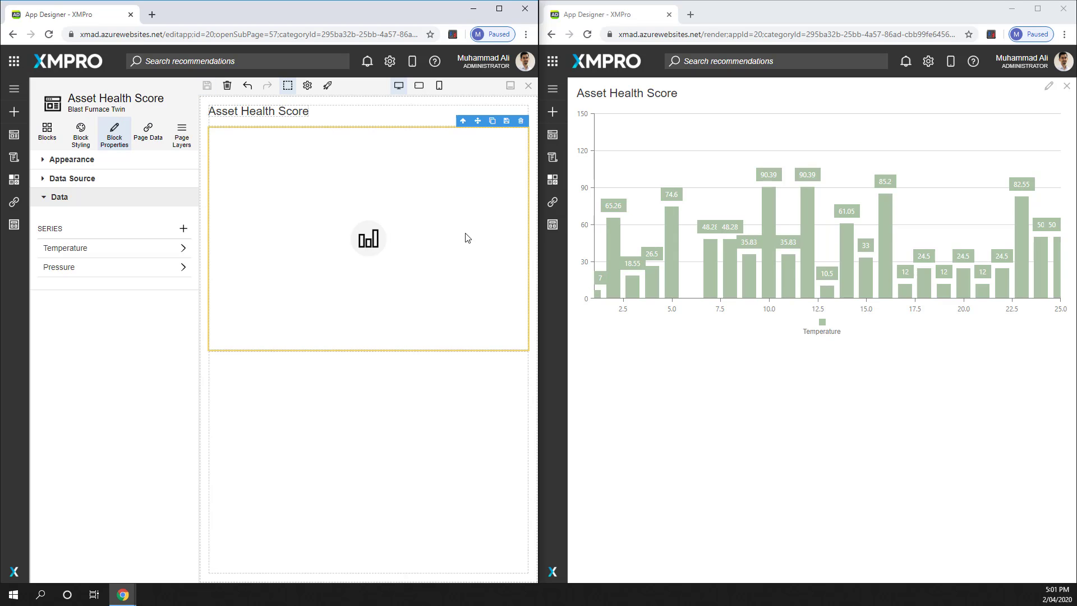
{"action": "left_click", "coordinate": [587, 34]}
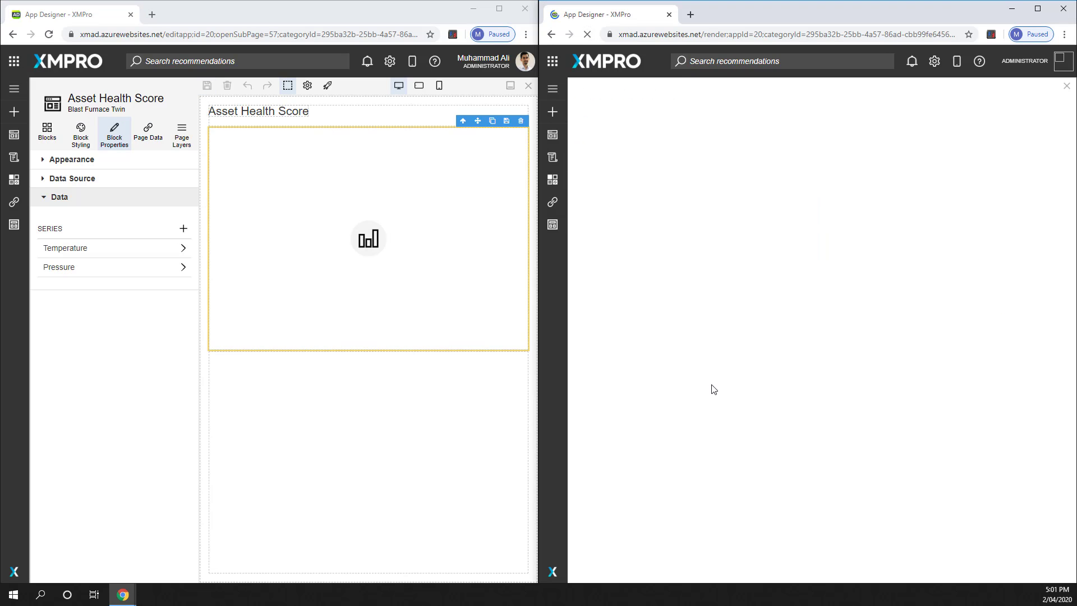